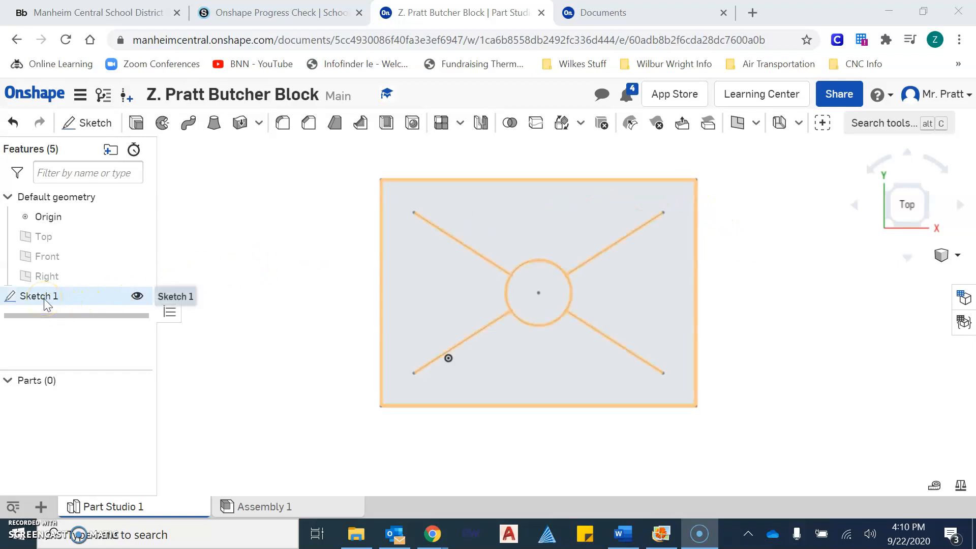
Open Sketch 1 and delete all its existing lines and the circle.
click(217, 217)
scroll(225, 260, down, 1)
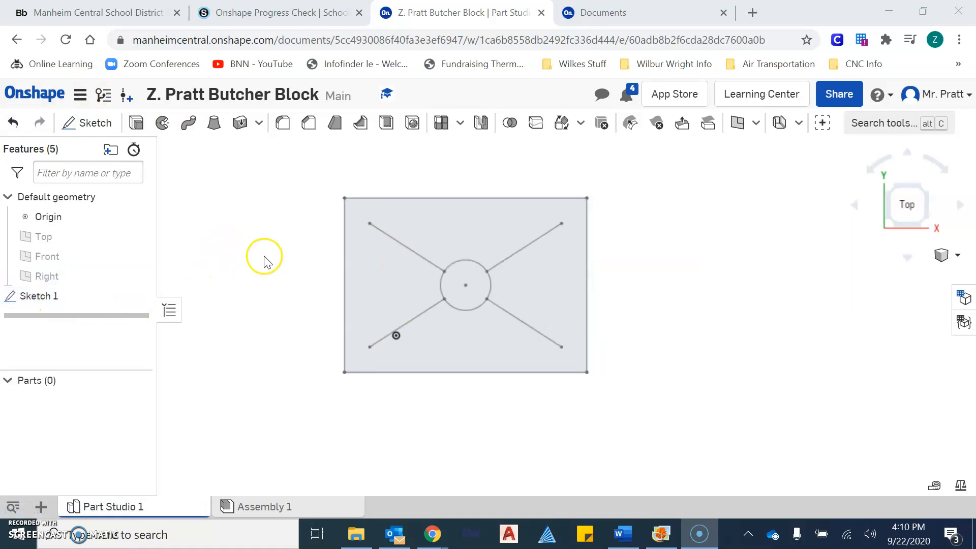
double_click(53, 299)
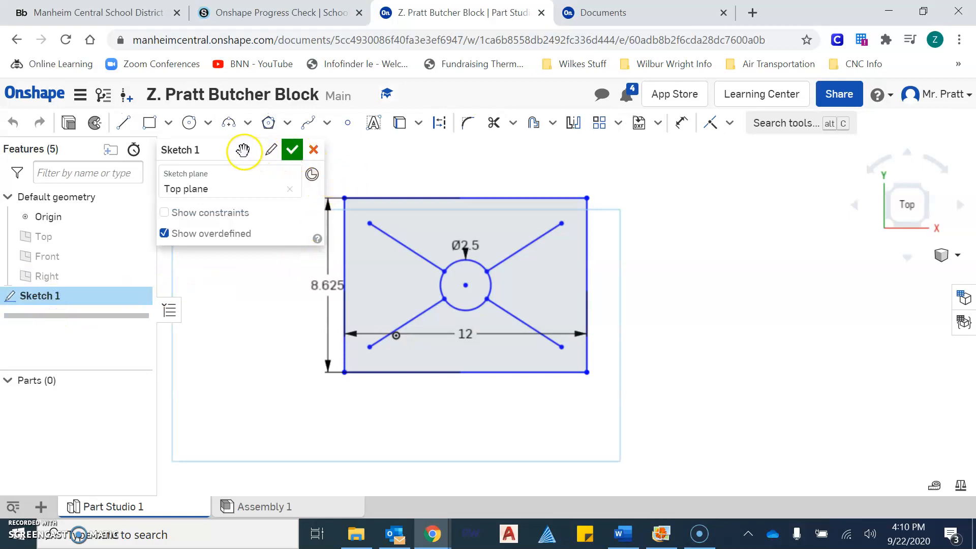
middle_drag(355, 188, 427, 193)
drag(357, 174, 829, 442)
key(Delete)
From My Onshape documents, start a new document named 'First. Last name Butcher Block', then cancel it.
click(605, 12)
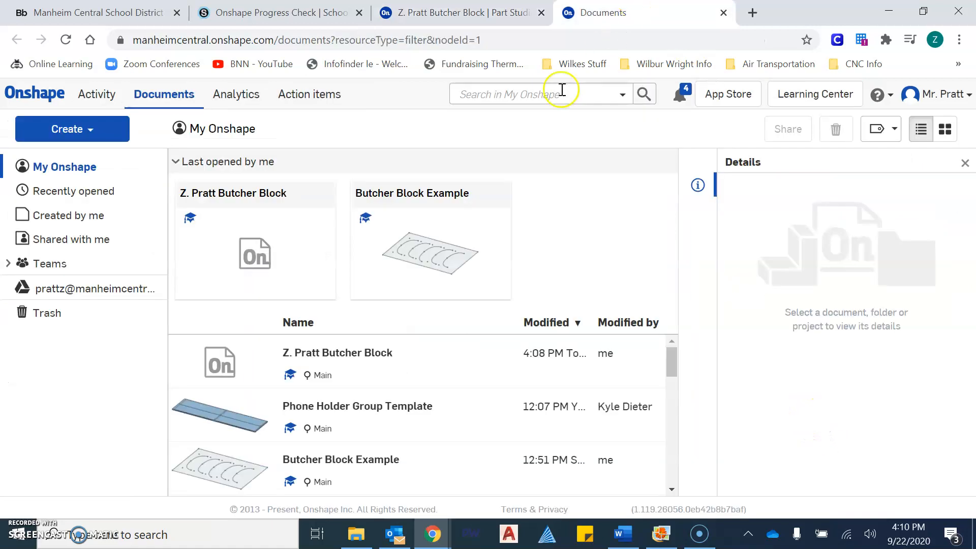
click(71, 129)
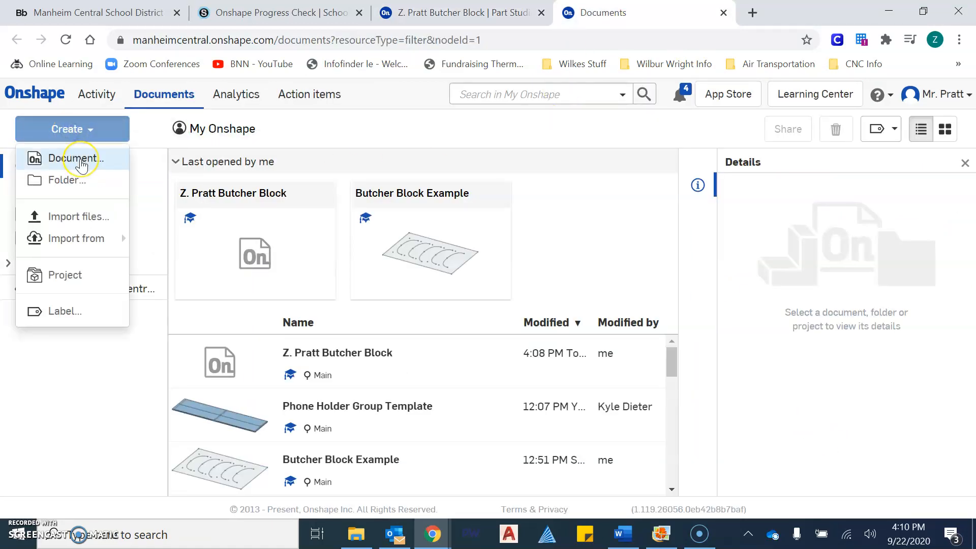
click(80, 162)
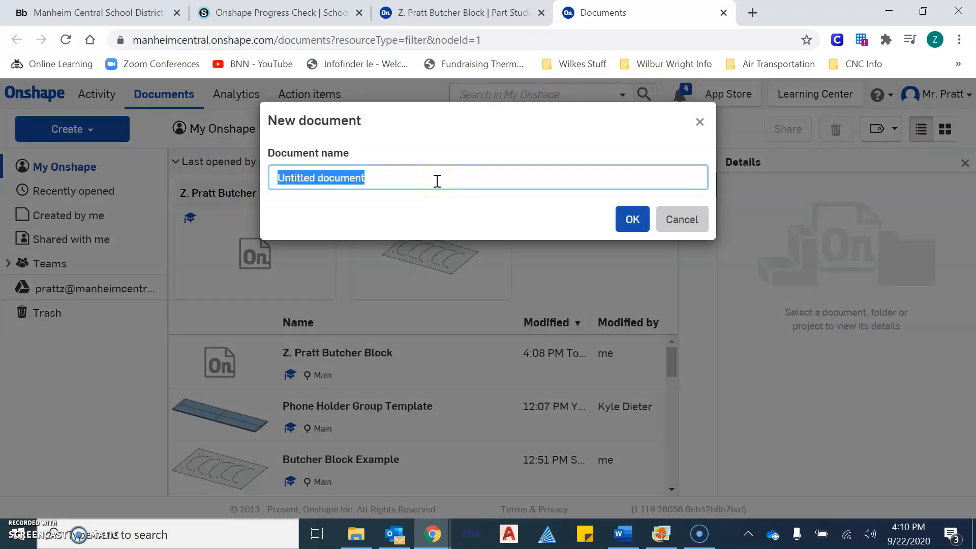
text(First. Las name)
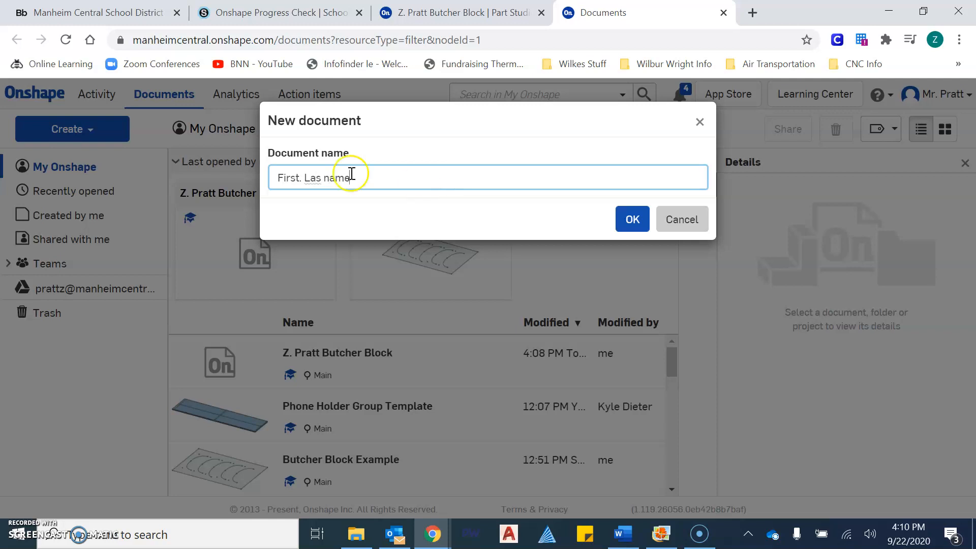
click(324, 179)
text(t)
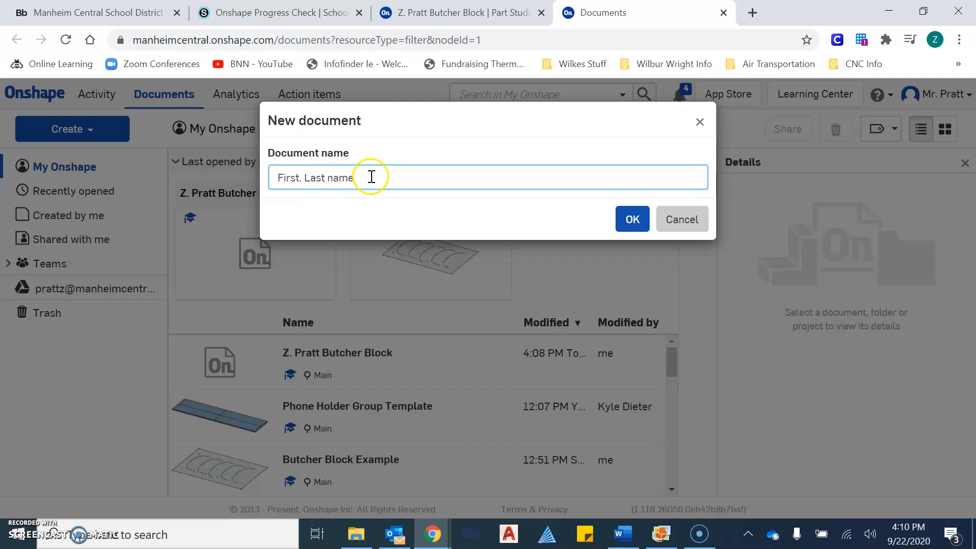
text( name Butcher Block)
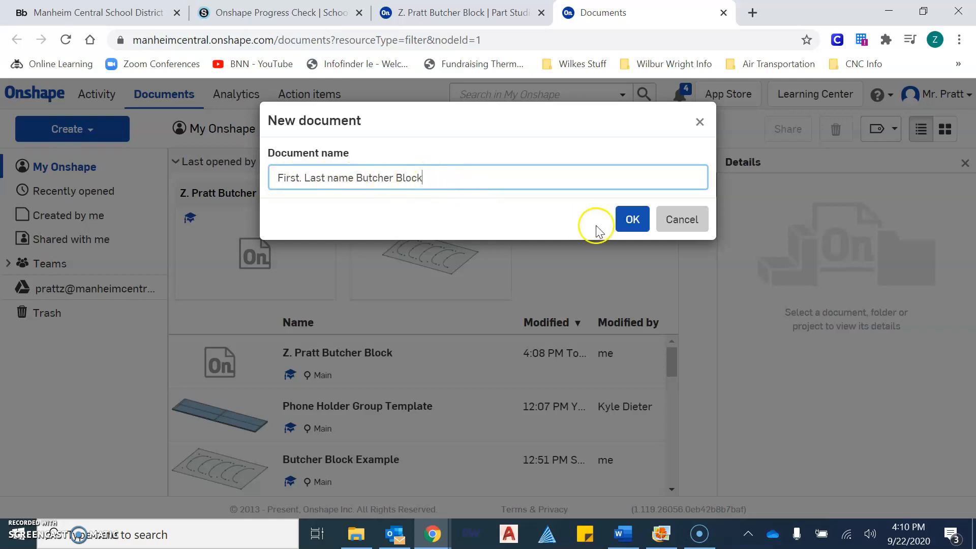
click(677, 229)
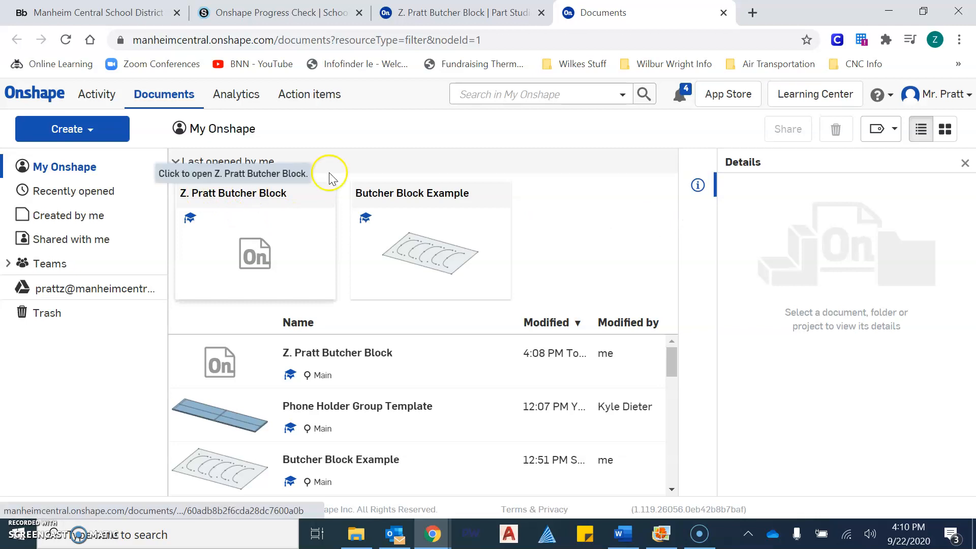
Back in the part studio, close Sketch 1, restore its emptied edits, and start Sketch 2.
click(455, 12)
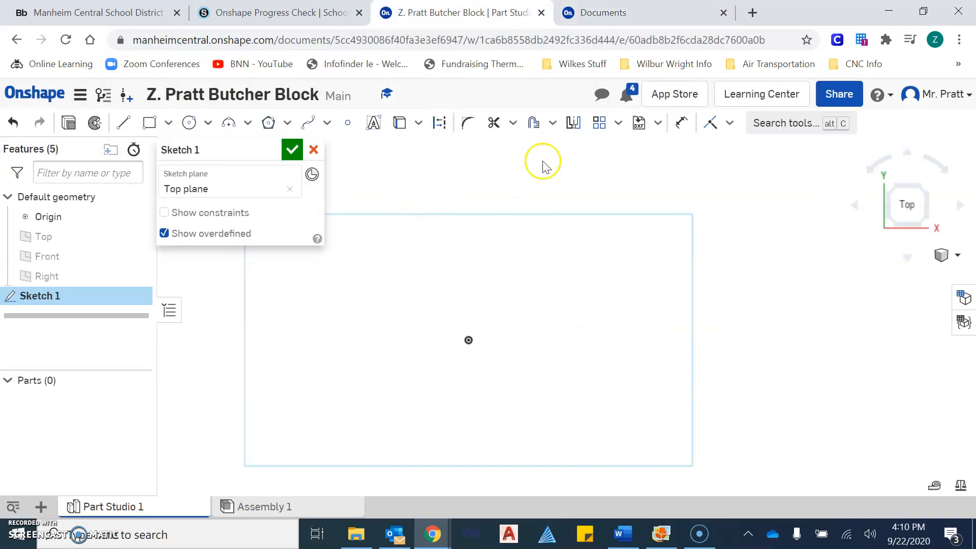
click(314, 150)
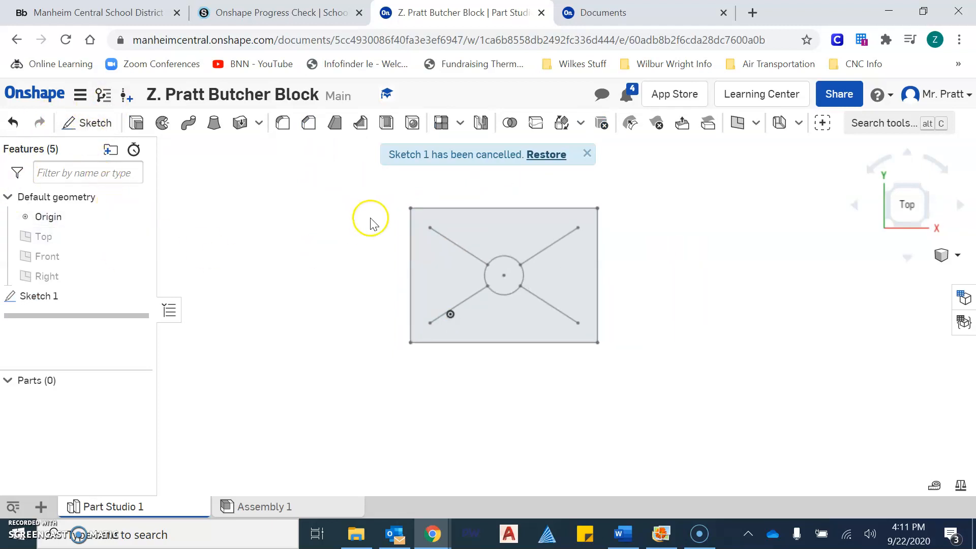
click(560, 156)
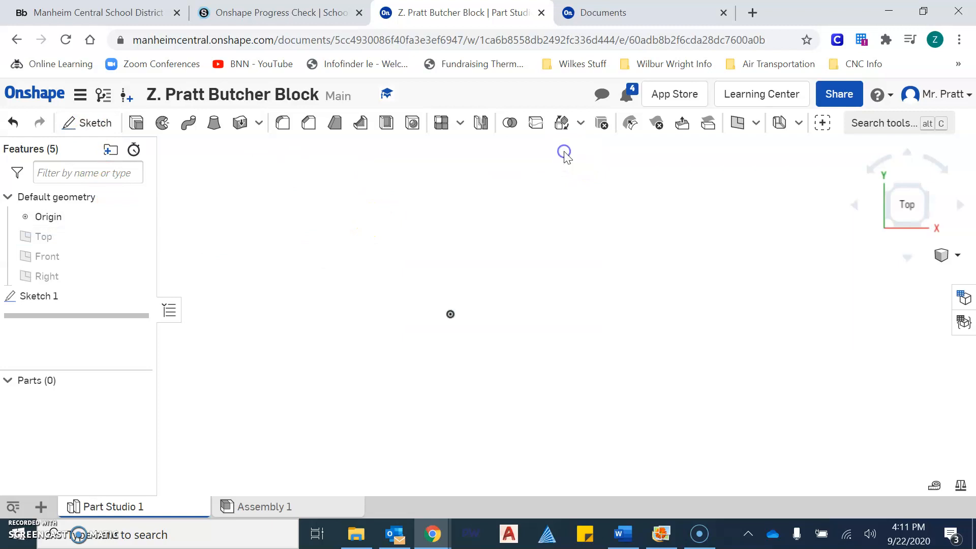
click(93, 122)
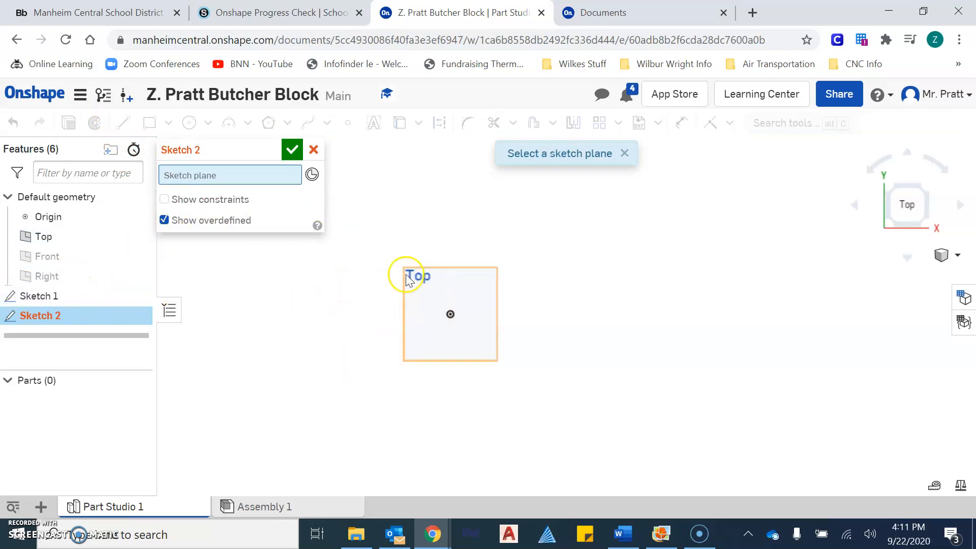
Place Sketch 2 on the Top plane and draw a corner rectangle around the origin.
click(451, 285)
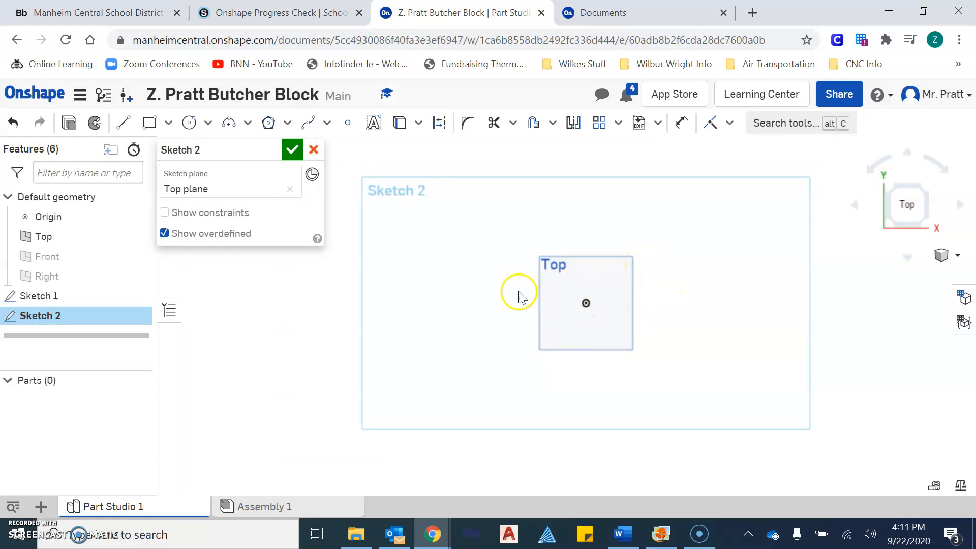
click(149, 122)
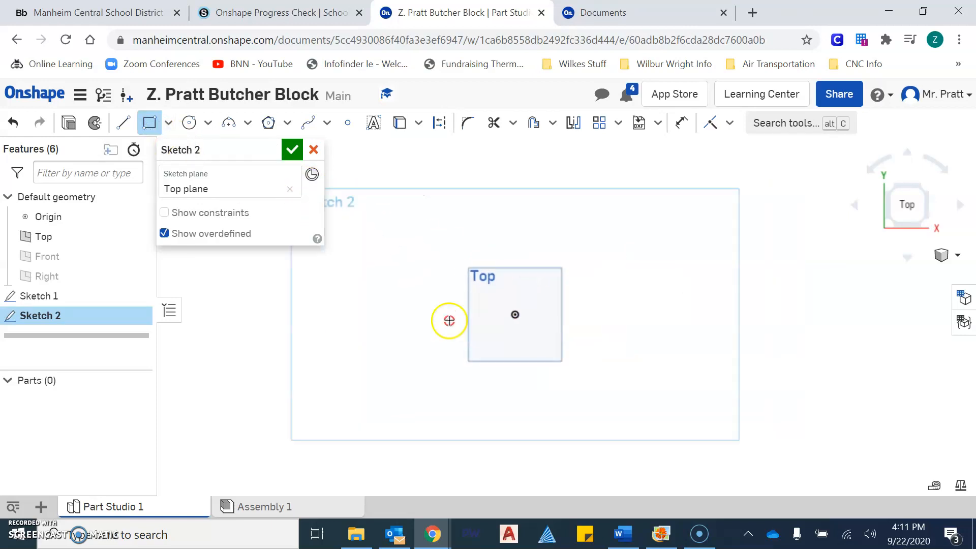
scroll(431, 356, up, 5)
scroll(422, 376, up, 1)
middle_drag(422, 386, 408, 438)
scroll(407, 438, down, 1)
click(401, 435)
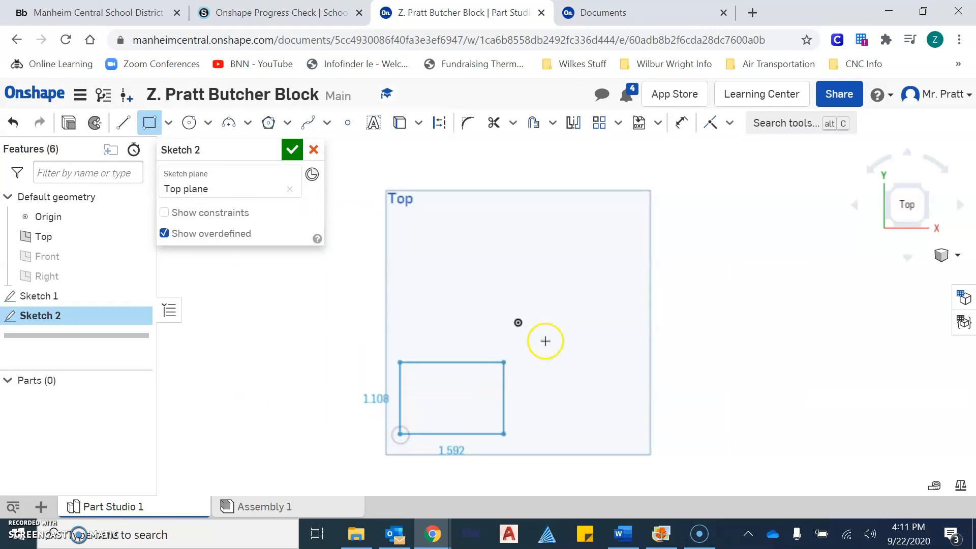
click(780, 201)
middle_drag(618, 332, 671, 294)
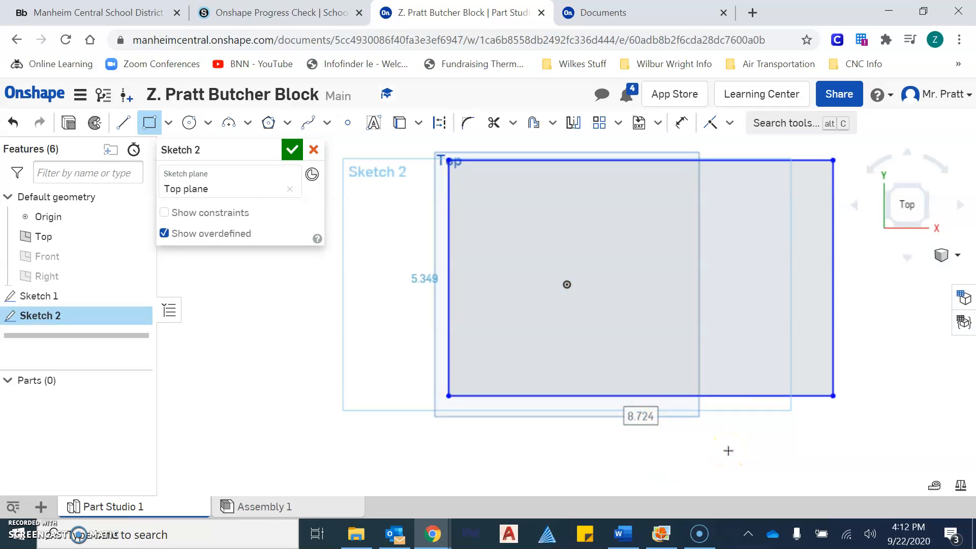
Dimension the rectangle to 12 wide and 8.625 tall, then end the rectangle tool.
text(12)
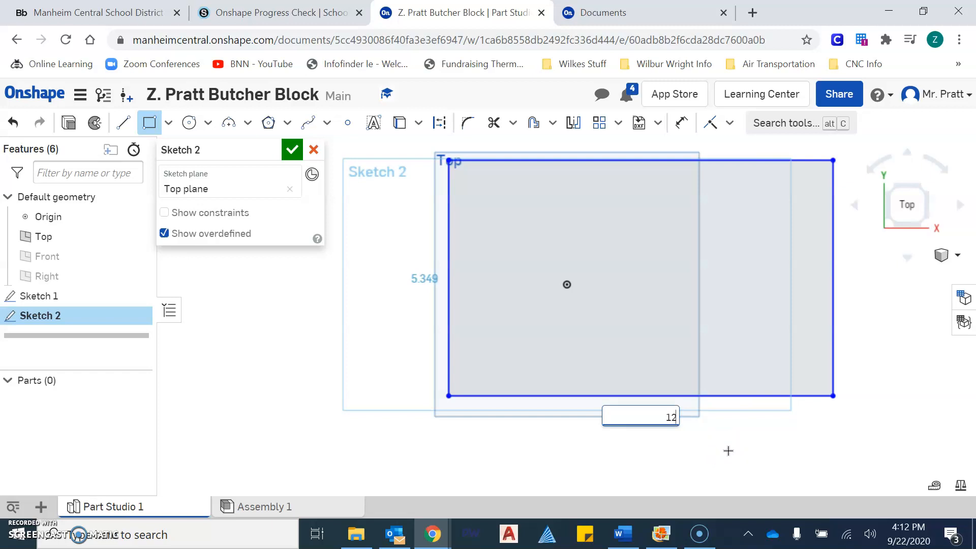
key(Return)
scroll(712, 427, down, 3)
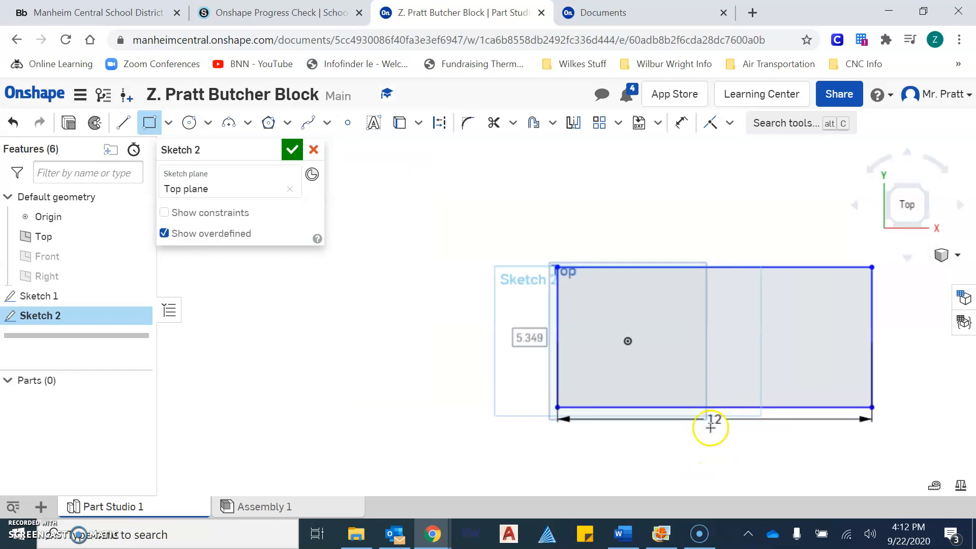
scroll(422, 361, up, 2)
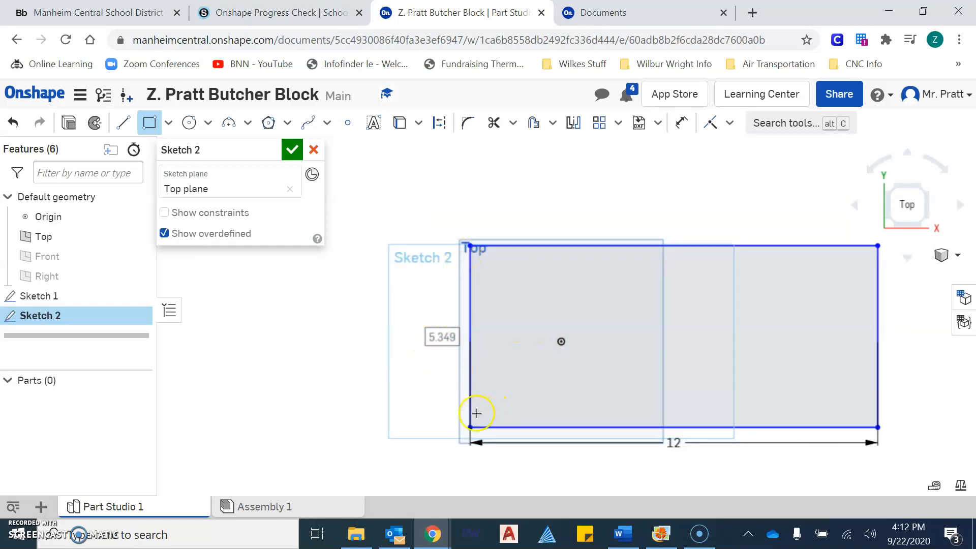
text(8)
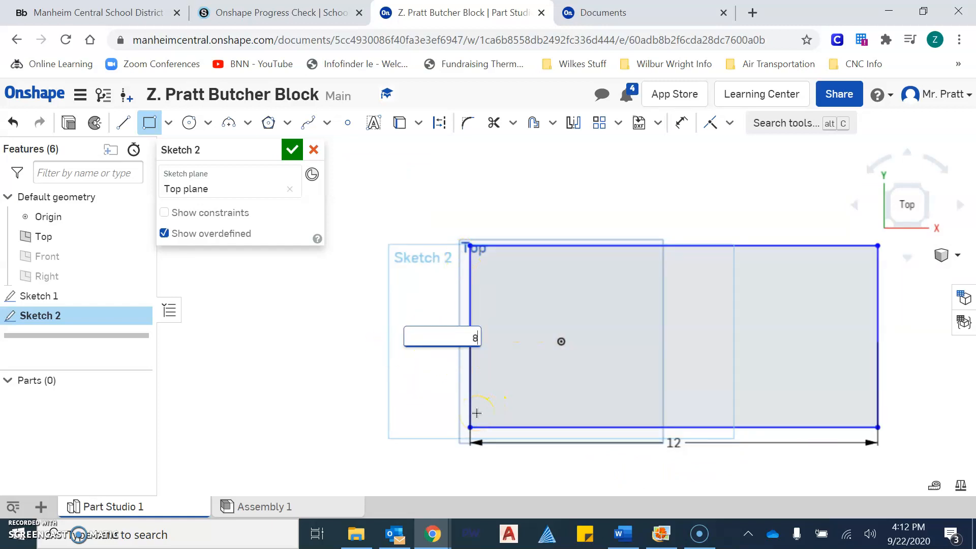
text(.625)
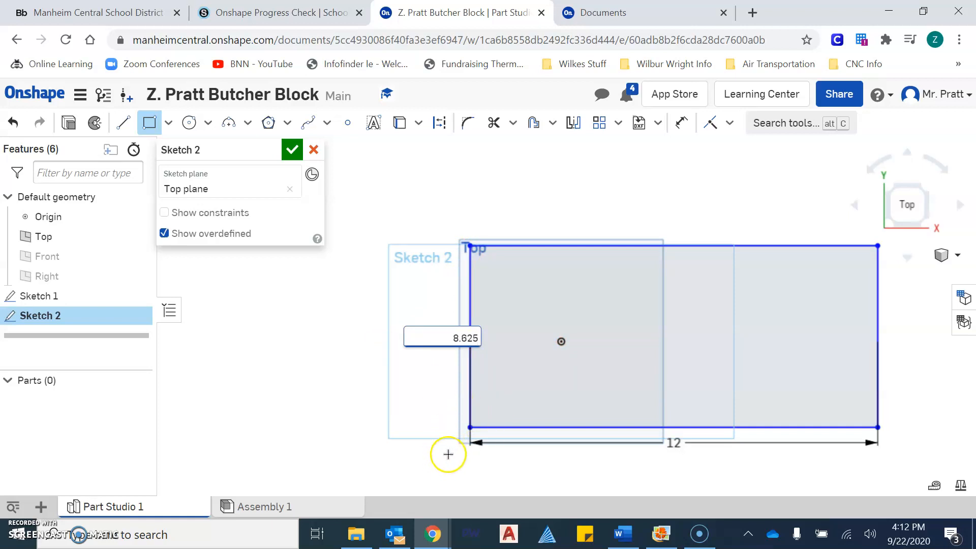
click(464, 436)
scroll(527, 289, down, 2)
middle_drag(528, 289, 487, 308)
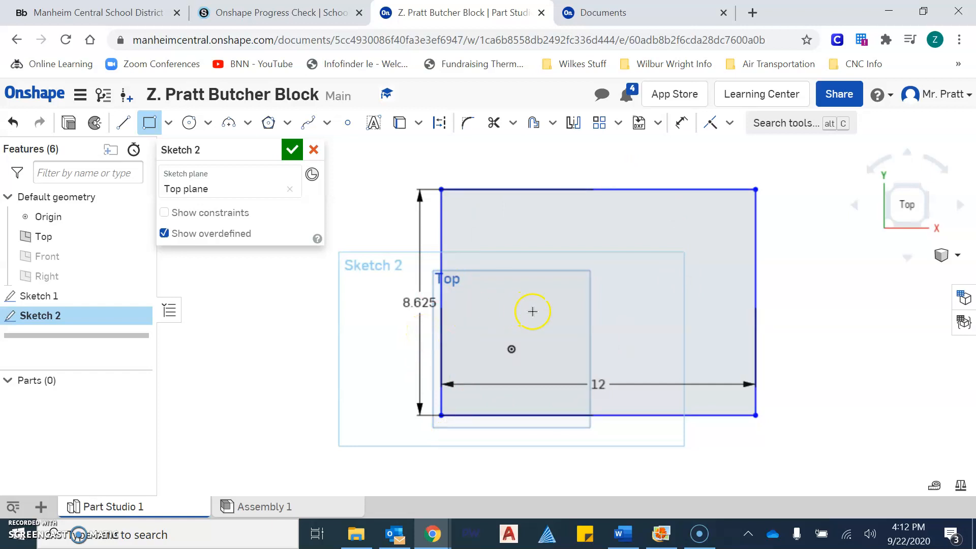
middle_drag(534, 314, 506, 321)
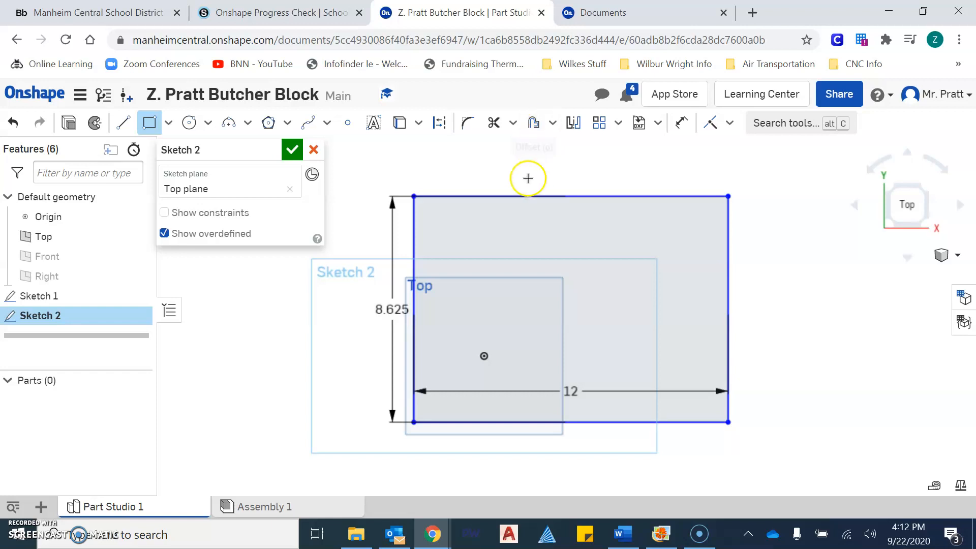
middle_drag(526, 248, 469, 250)
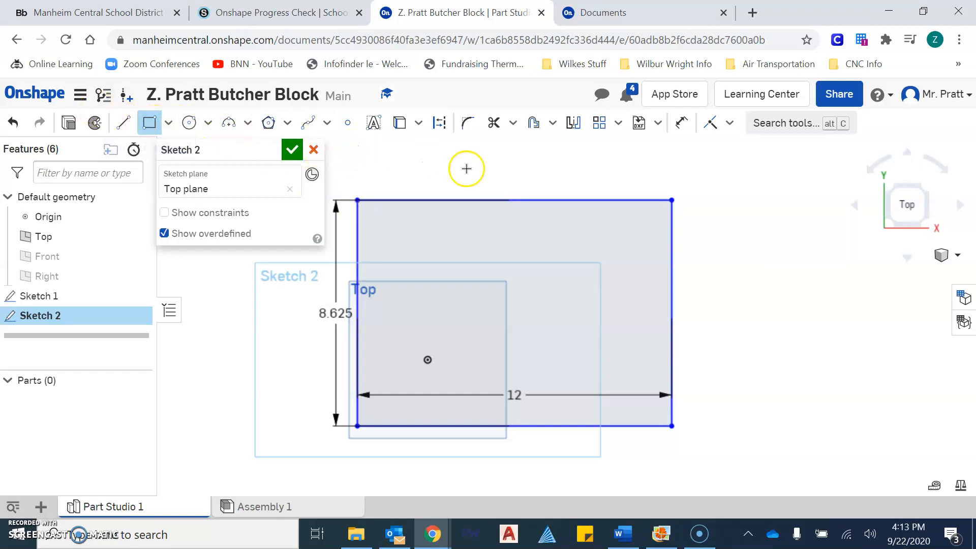
key(Escape)
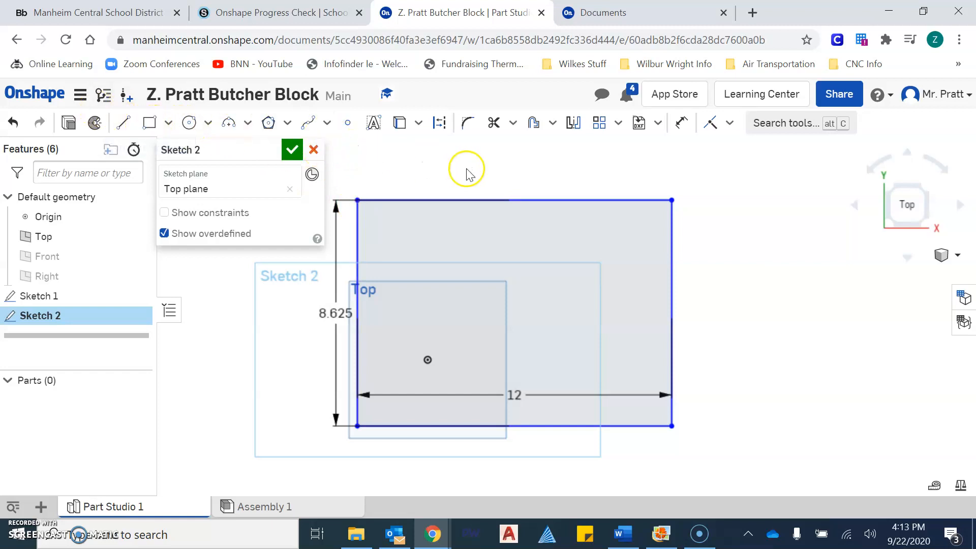
Offset the rectangle's top edge inward by 1.25 to form the inner rectangle.
click(534, 127)
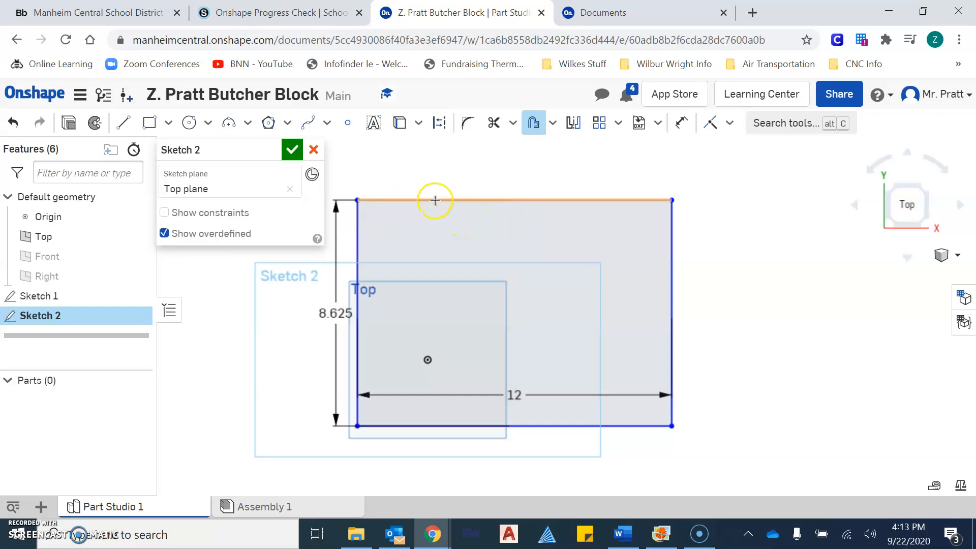
click(506, 202)
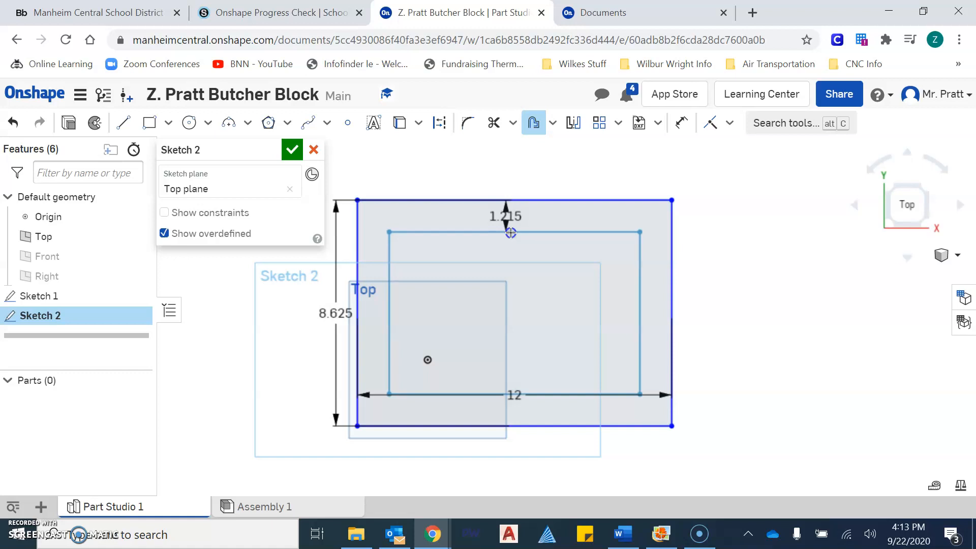
click(511, 232)
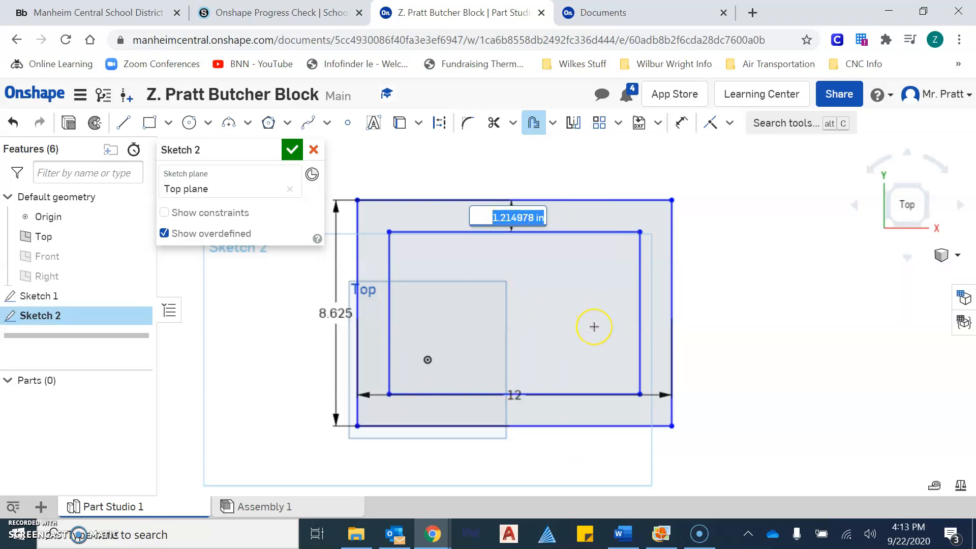
text(1.25)
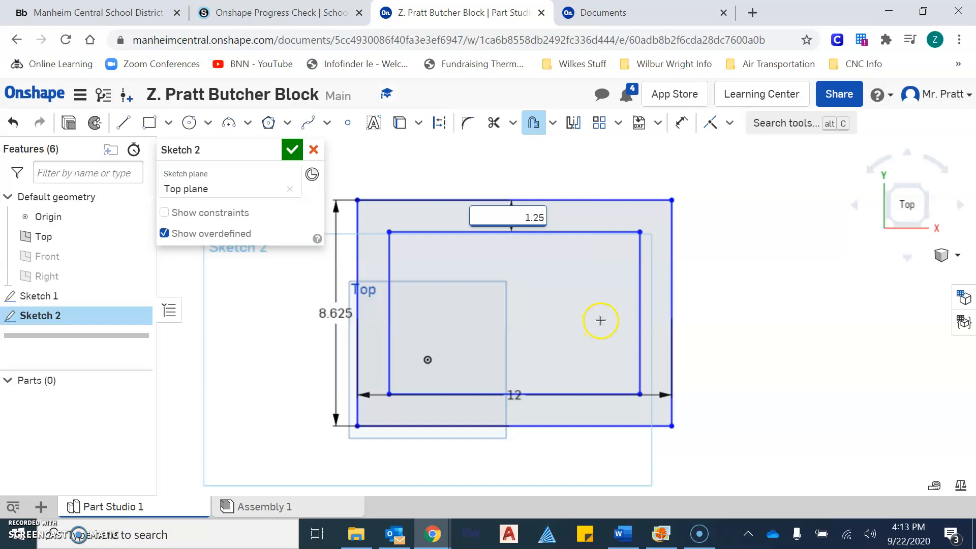
click(612, 291)
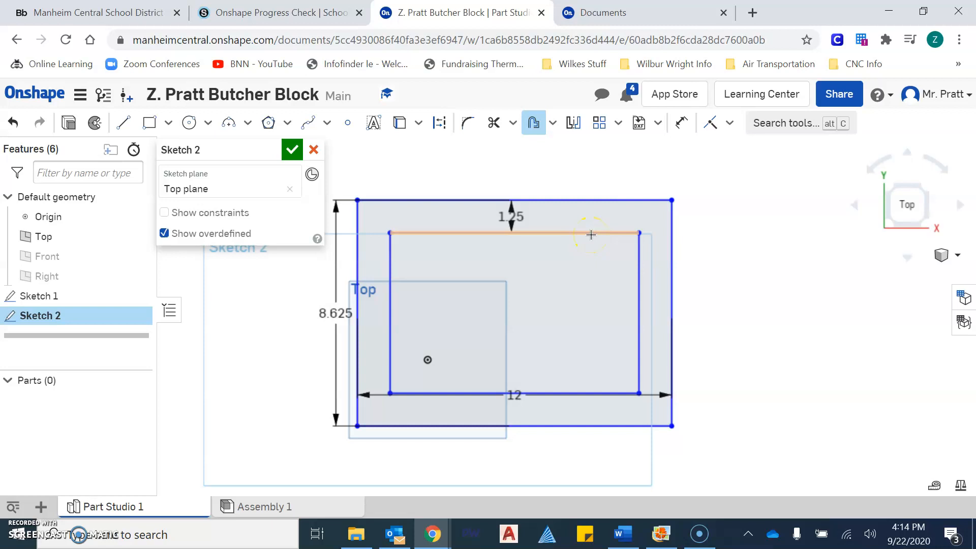
scroll(457, 261, up, 4)
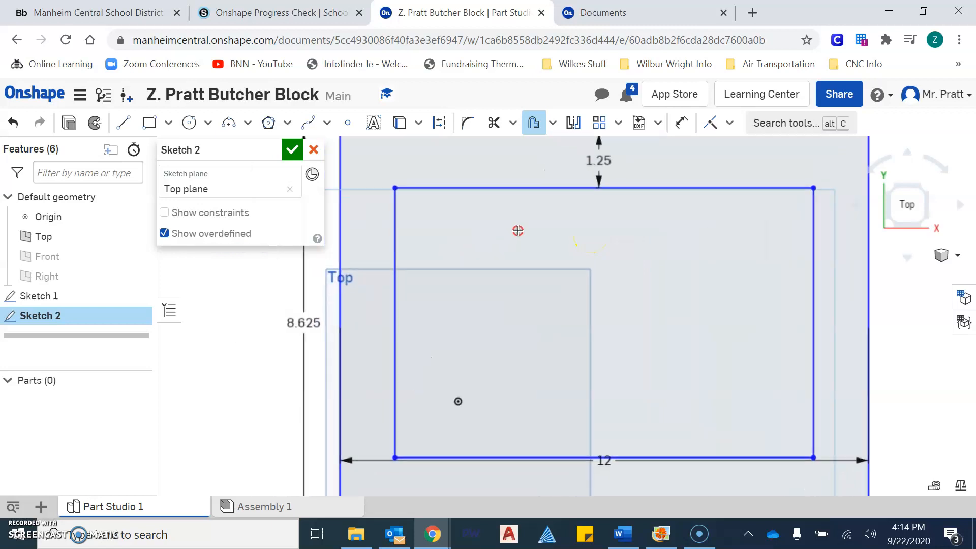
scroll(516, 233, down, 2)
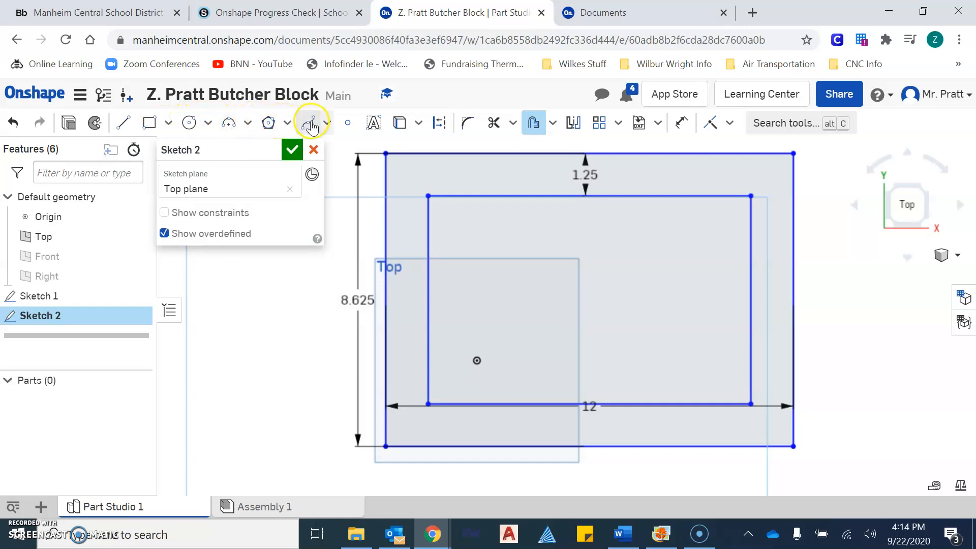
Draw lower-left to upper-right and upper-left to lower-right diagonals, then centre a circle where they cross.
click(374, 124)
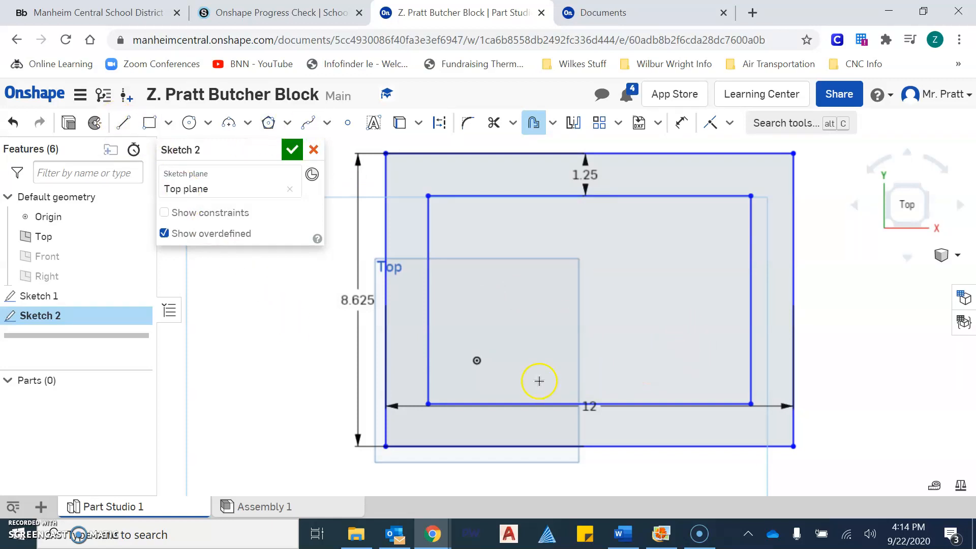
click(127, 130)
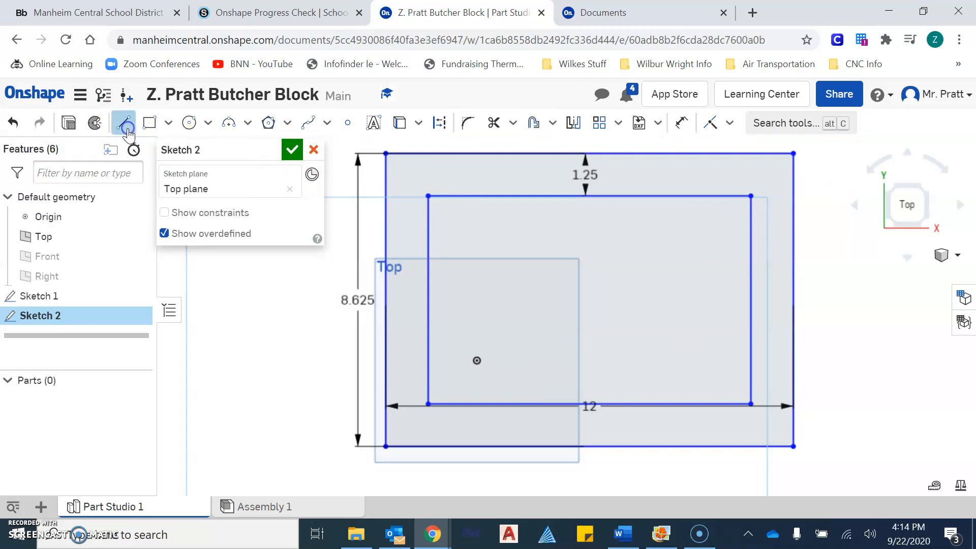
click(429, 404)
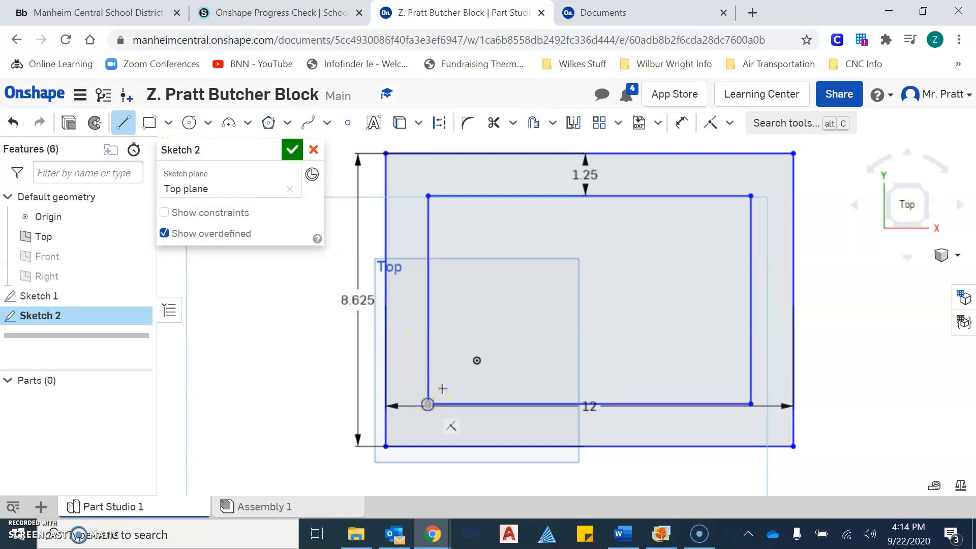
click(751, 196)
click(425, 194)
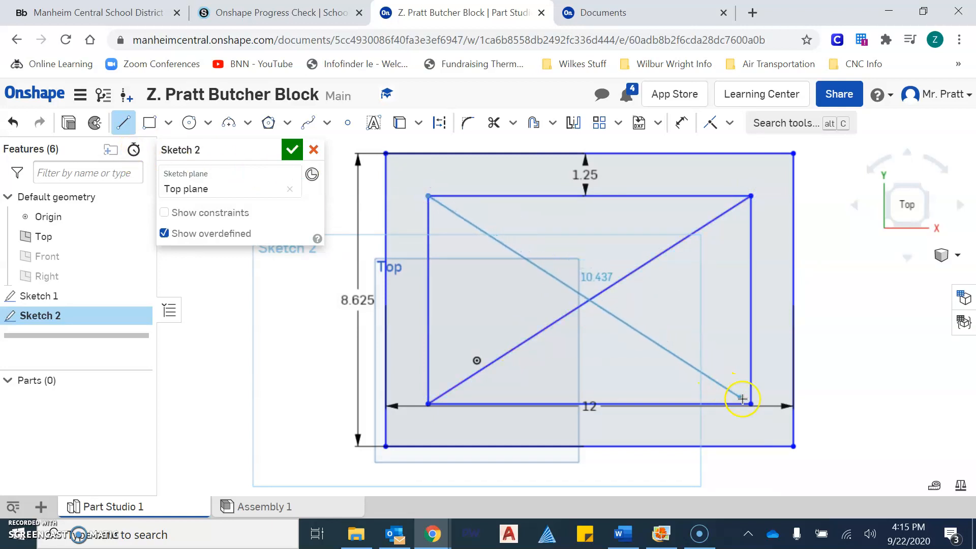
click(751, 403)
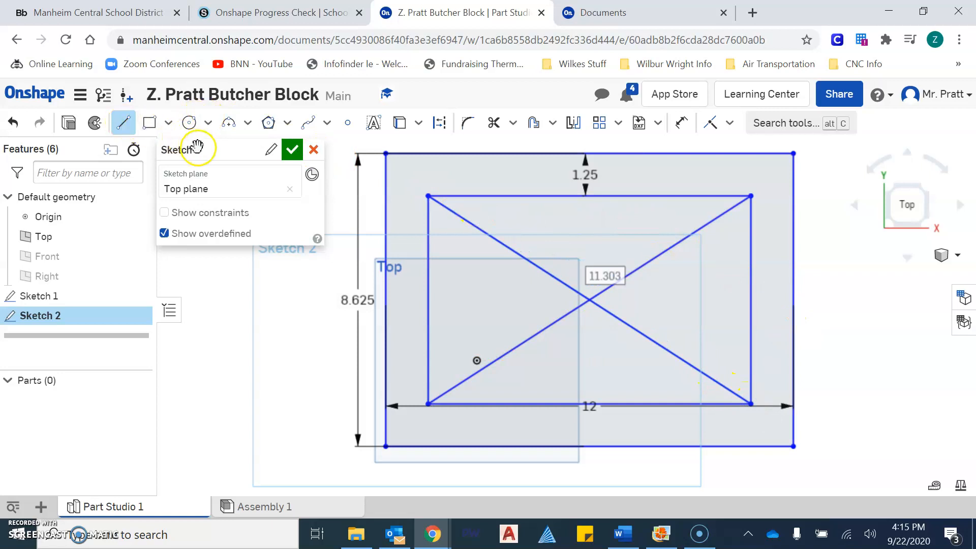
click(188, 124)
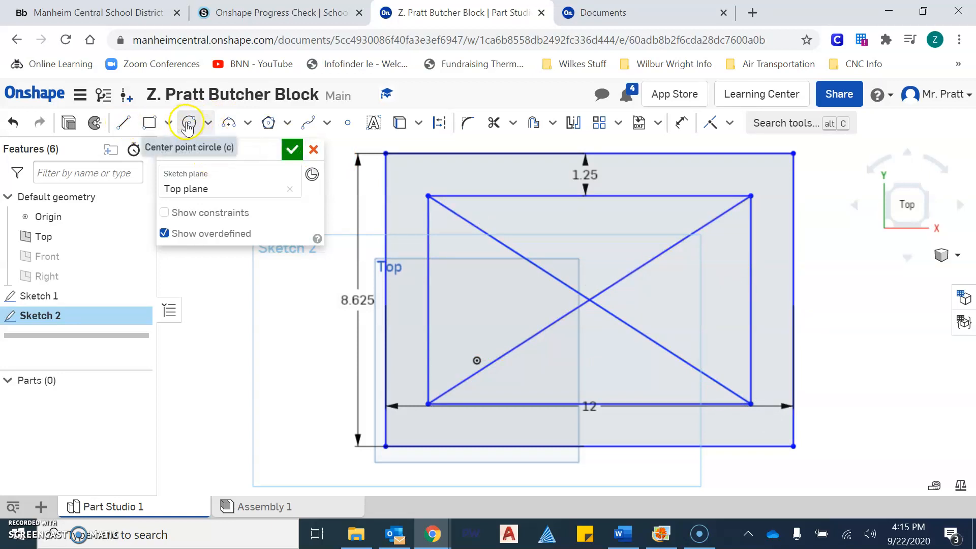
click(590, 299)
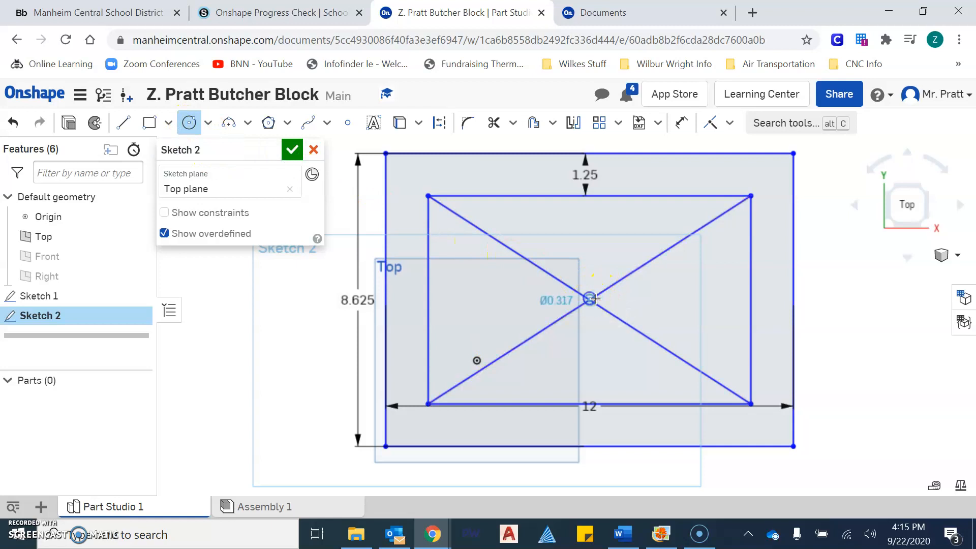
Give the circle a 2.5 diameter, discarding a trial circle-to-corner dimension.
click(634, 303)
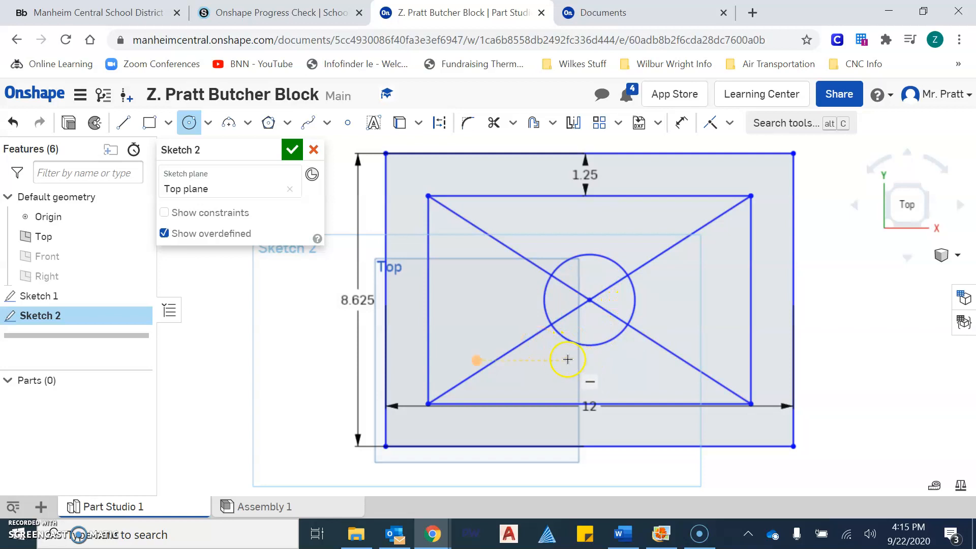
text(2.5)
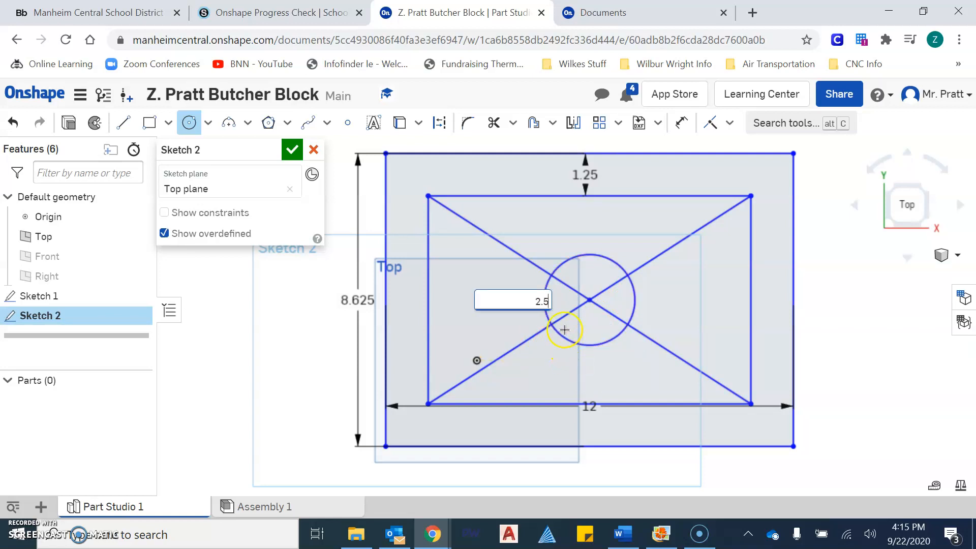
key(Return)
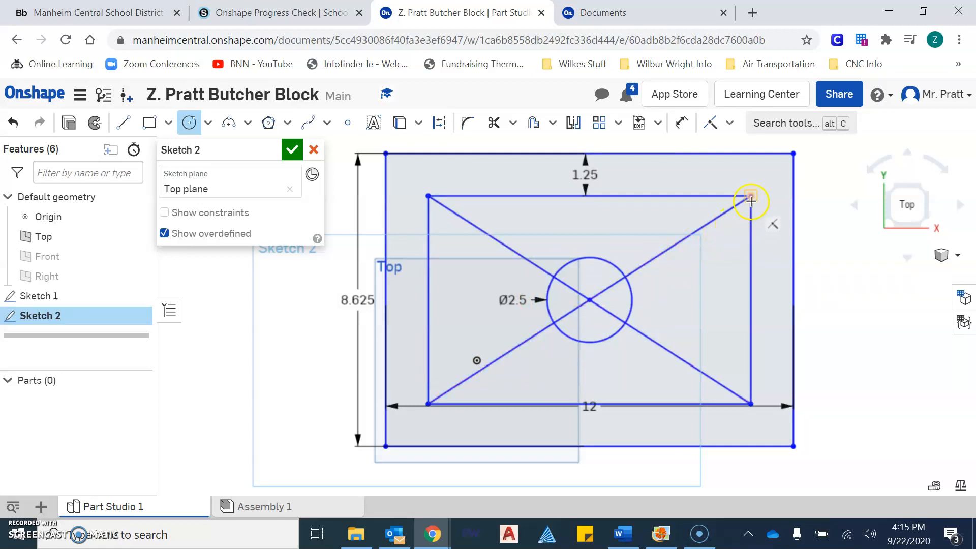
click(681, 124)
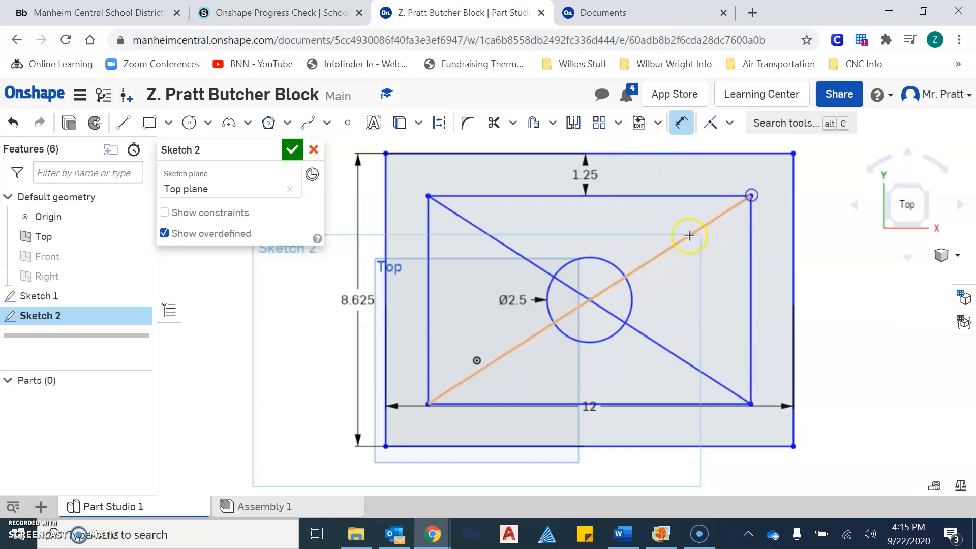
click(627, 272)
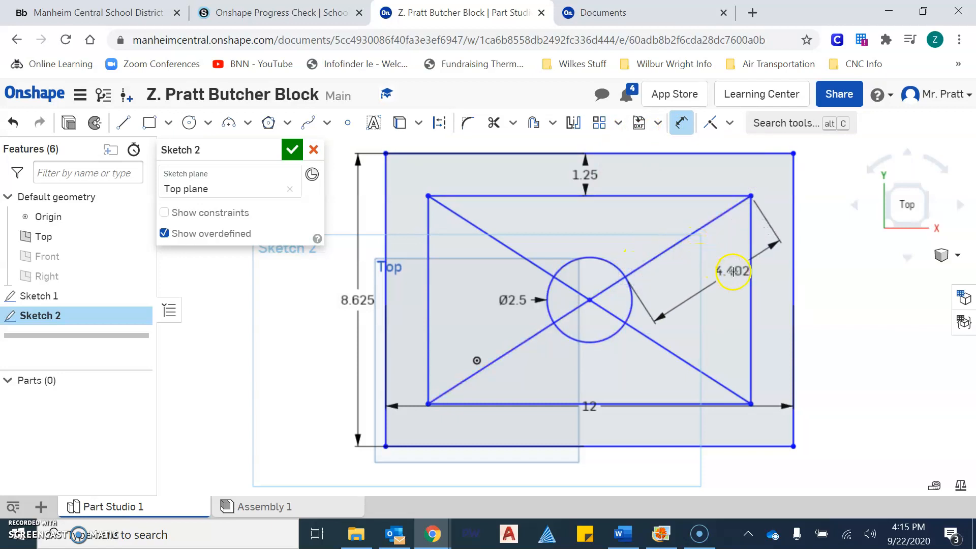
click(762, 273)
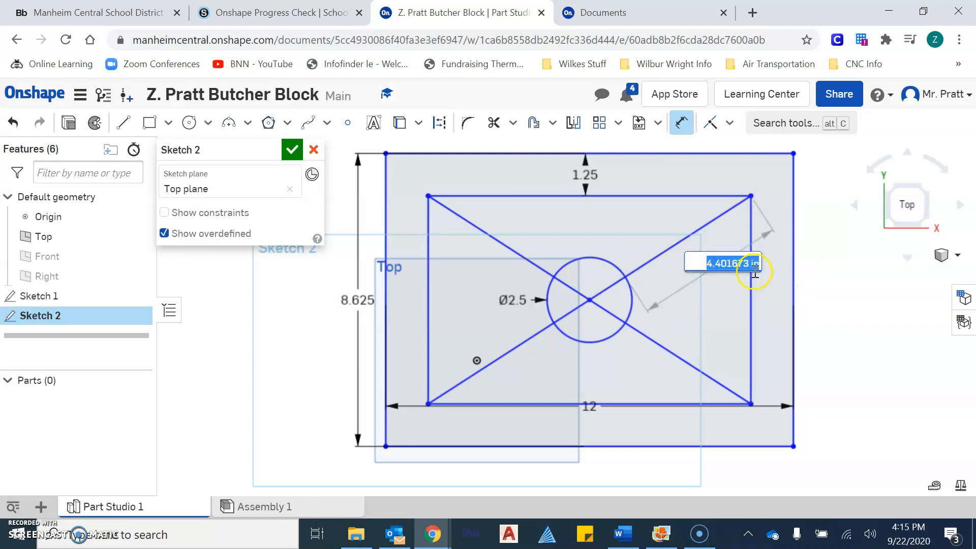
key(Return)
key(Escape)
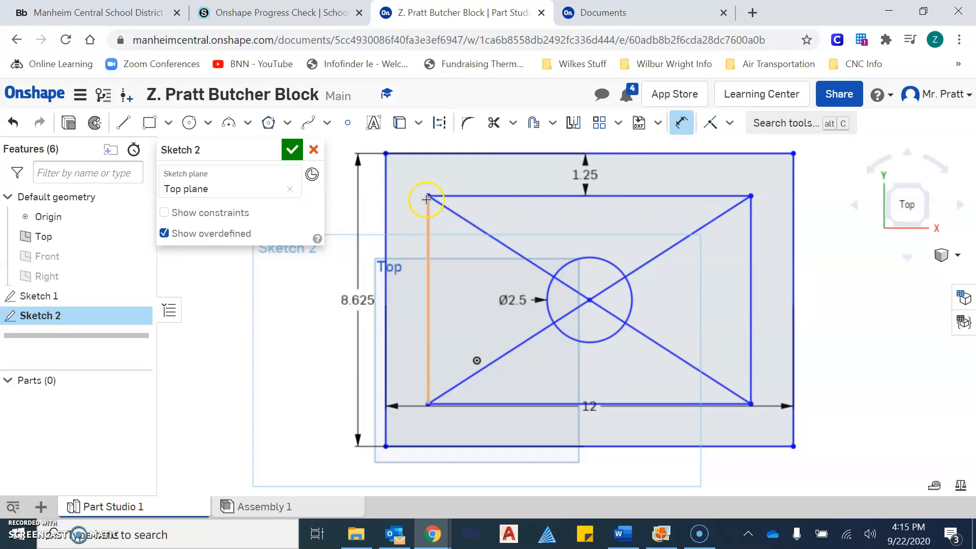
Trim the upper-left, lower-left, lower-right and upper-right diagonal pieces inside the circle.
click(492, 127)
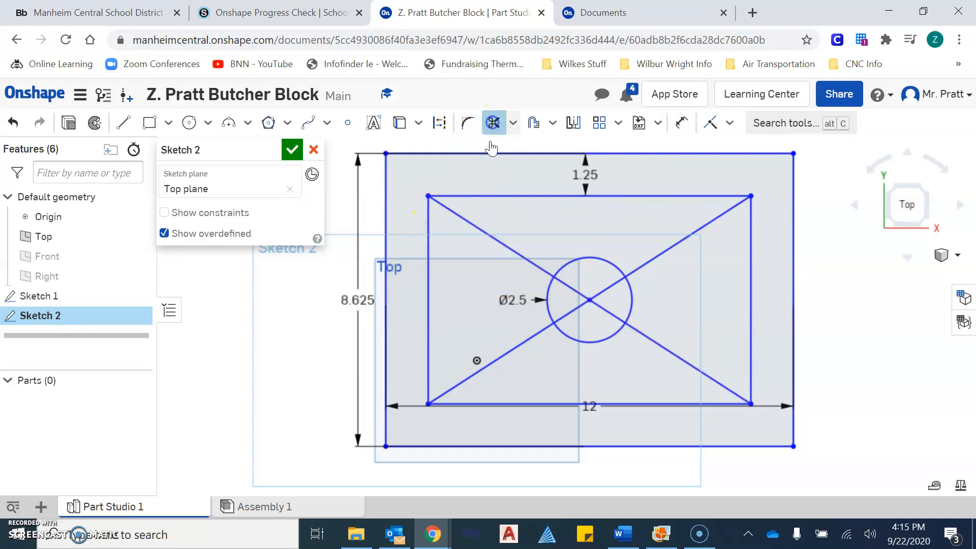
click(572, 288)
click(576, 309)
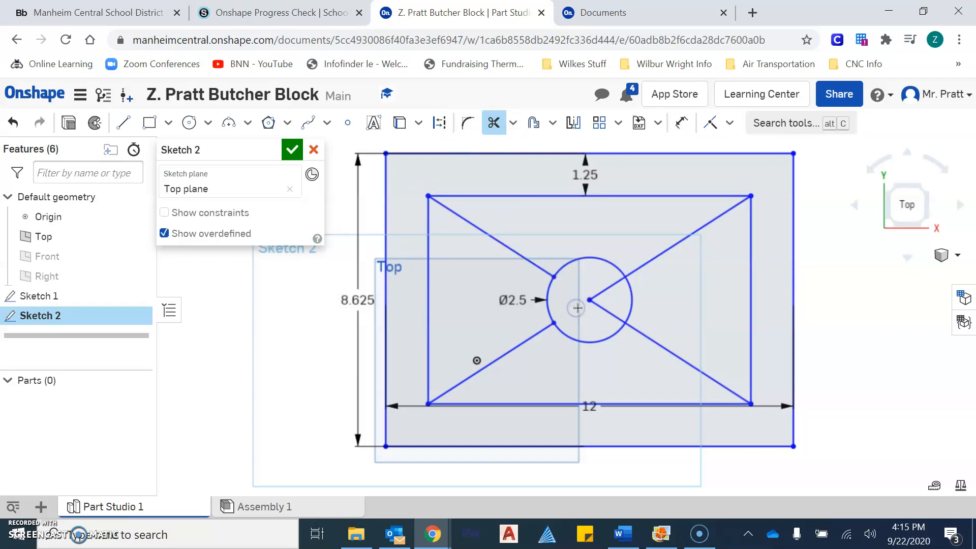
click(606, 307)
click(607, 289)
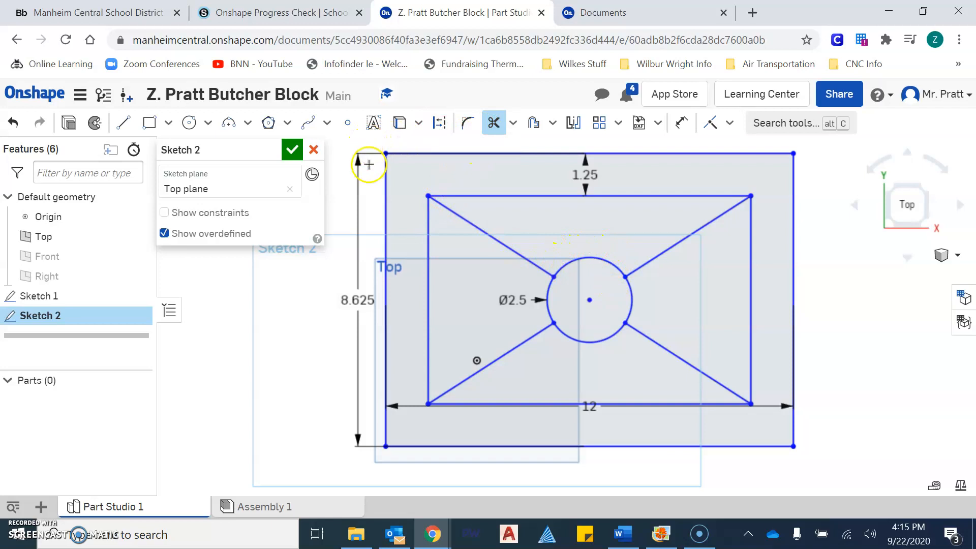
click(249, 123)
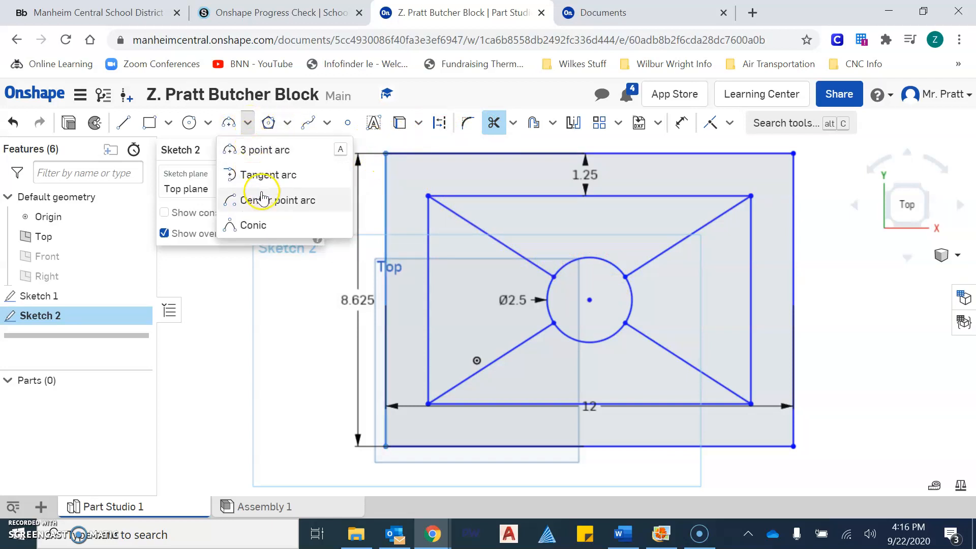
click(282, 151)
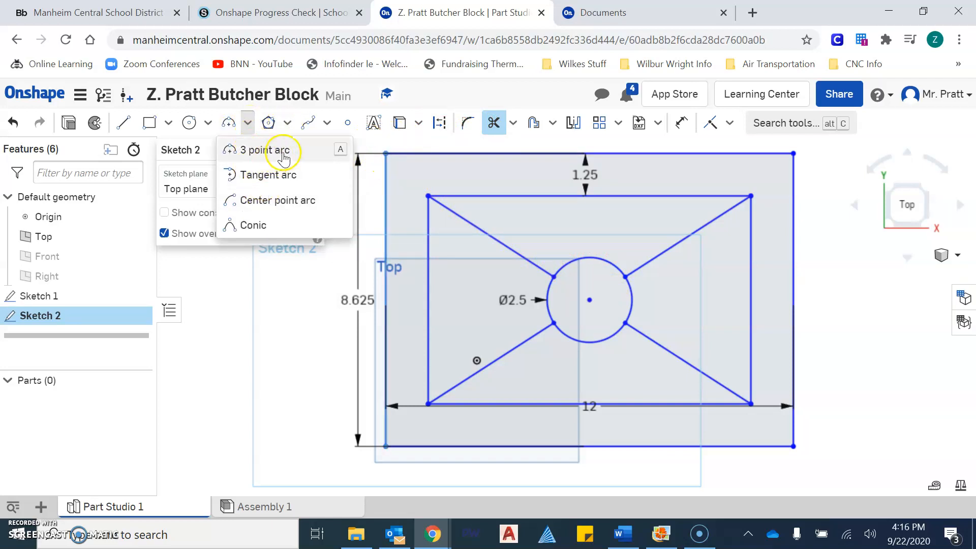
click(295, 178)
click(428, 196)
click(753, 196)
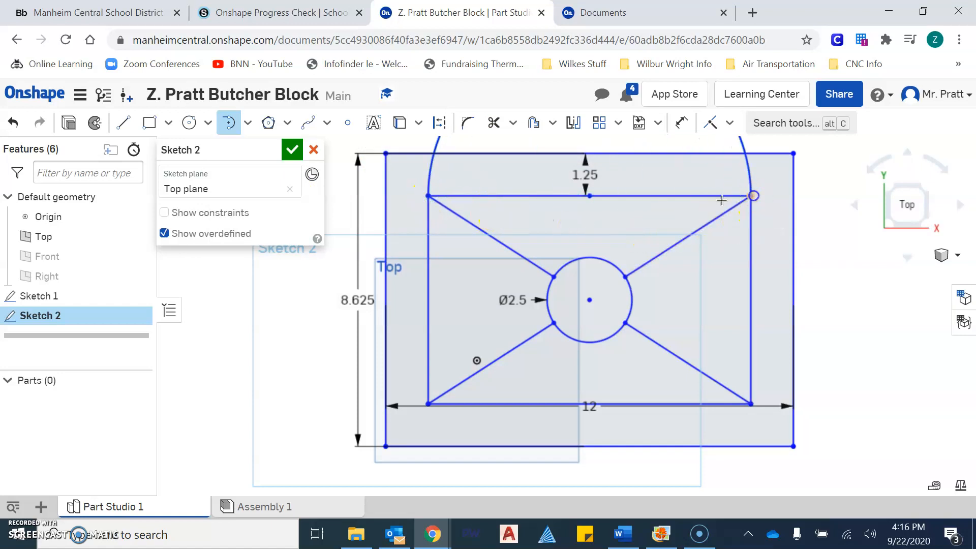
scroll(593, 220, down, 4)
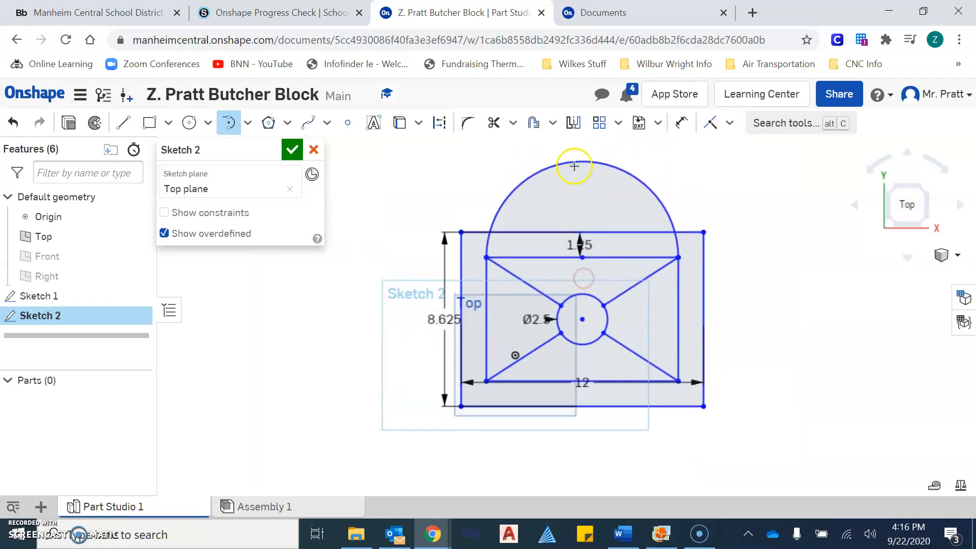
click(578, 163)
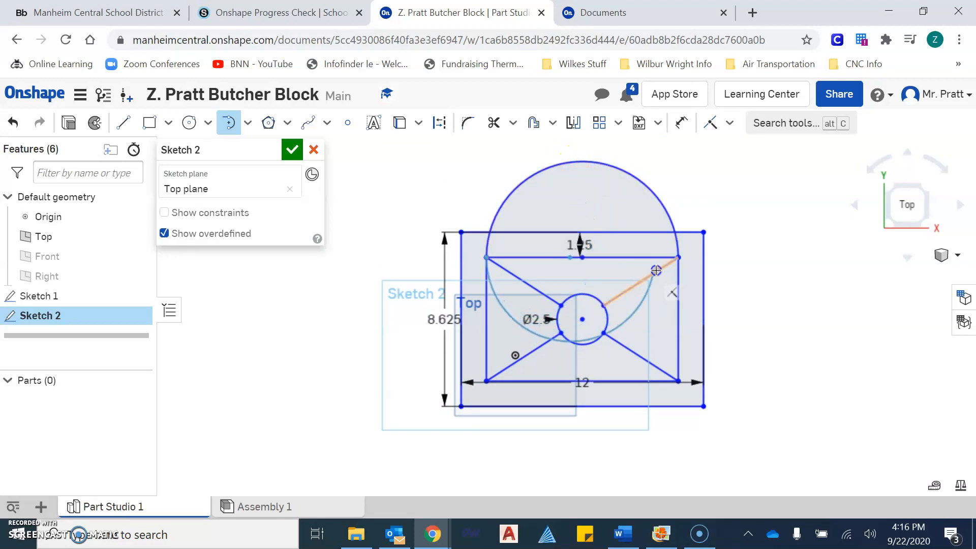
click(679, 261)
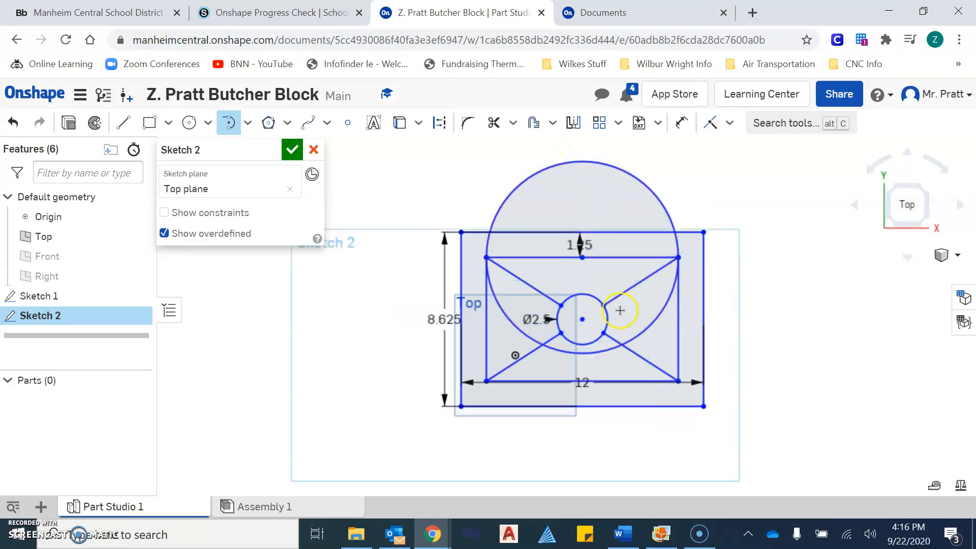
scroll(619, 310, up, 2)
drag(448, 243, 655, 278)
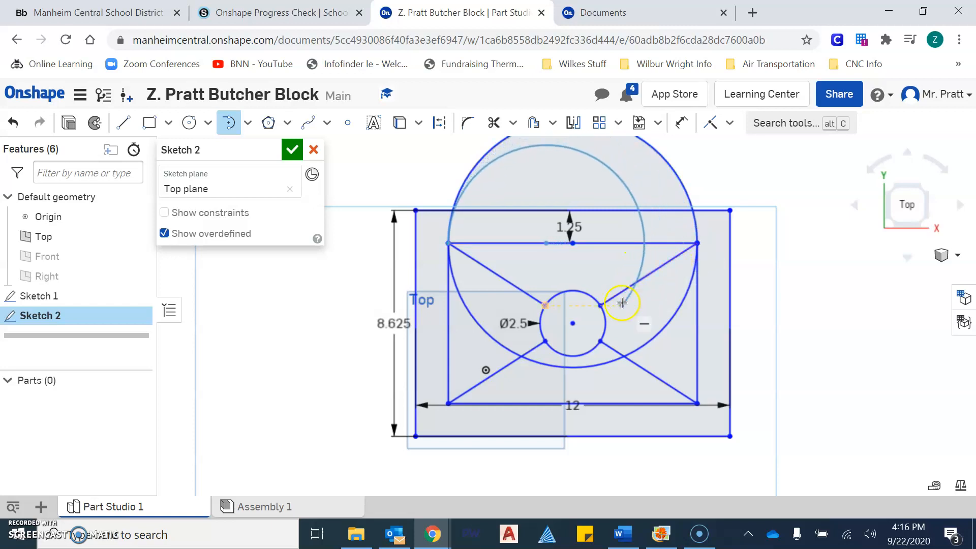
key(Escape)
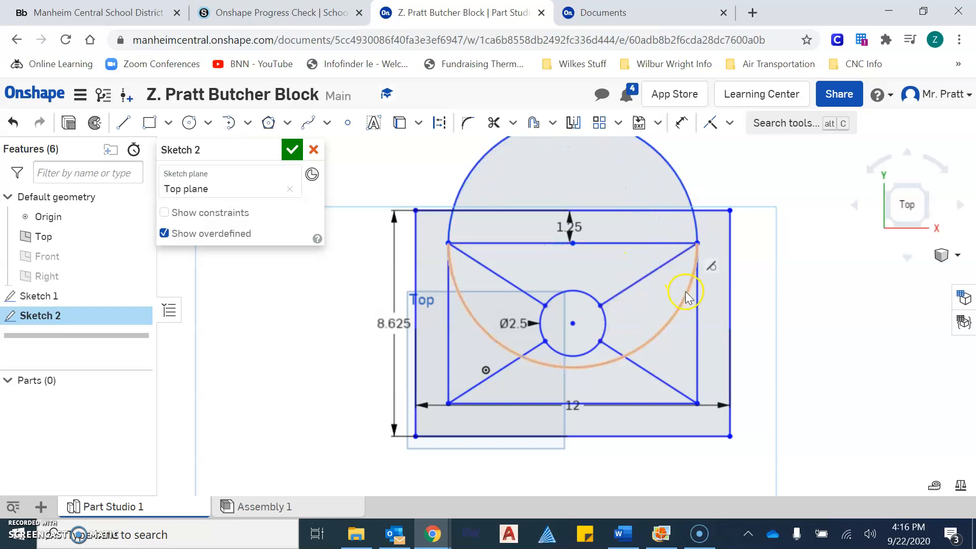
click(683, 305)
key(Delete)
click(698, 223)
key(Delete)
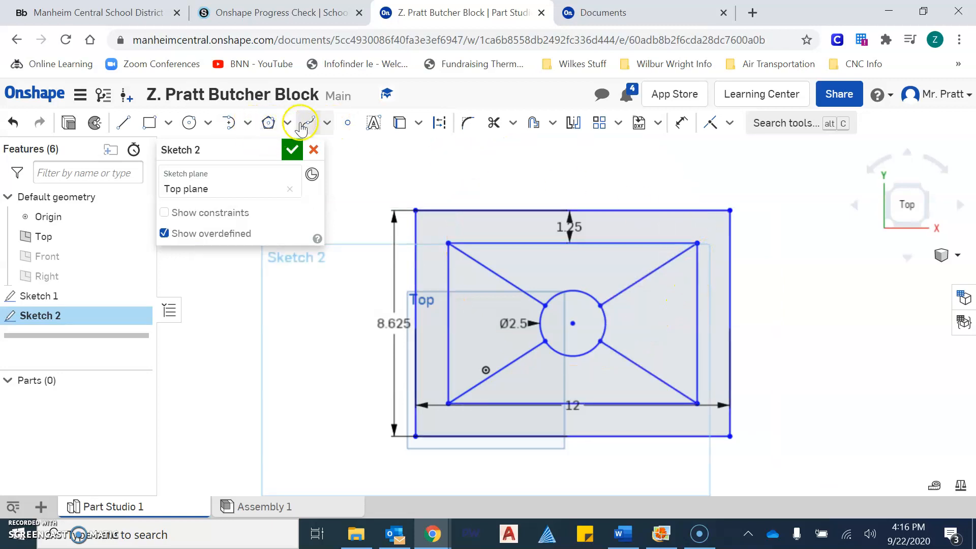
Draw a spline from the inner rectangle's top-left corner to its top-right corner.
click(327, 124)
click(336, 150)
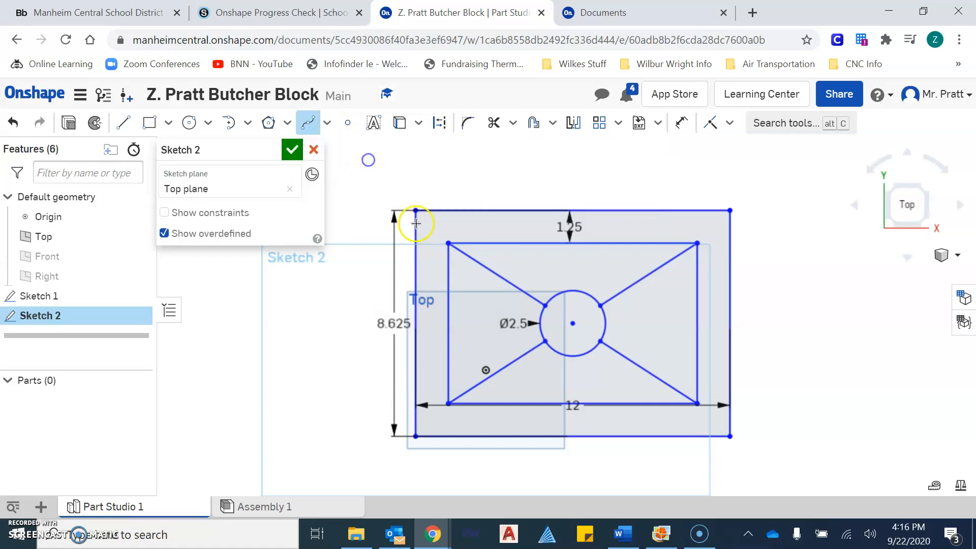
click(449, 246)
click(698, 244)
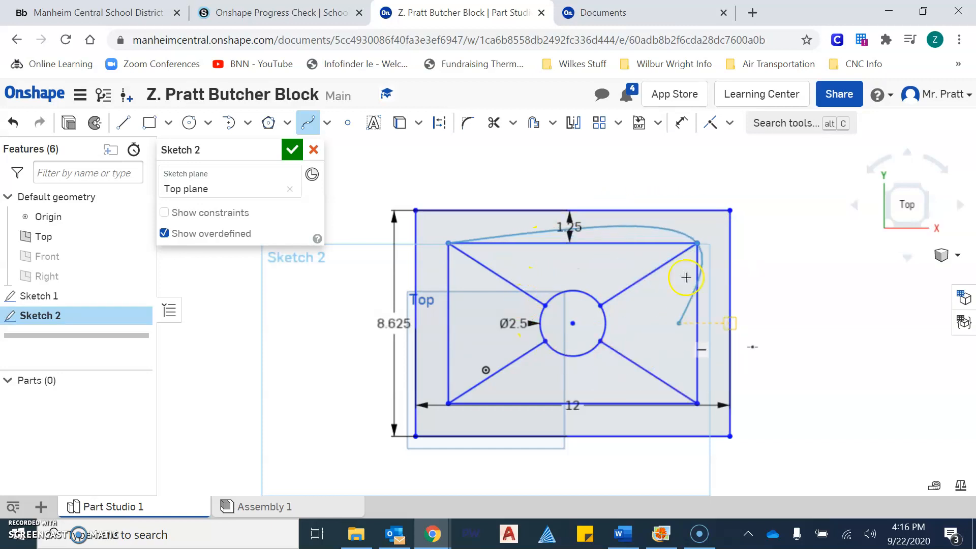
key(Escape)
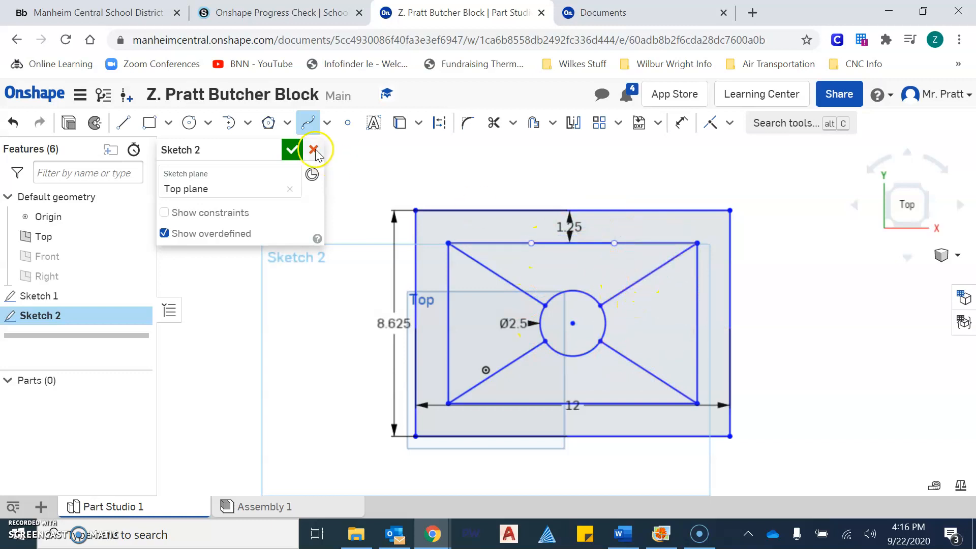
Draw a slim diagonal ellipse, about 6.128 by 0.589, centred on the Ø2.5 circle.
click(208, 123)
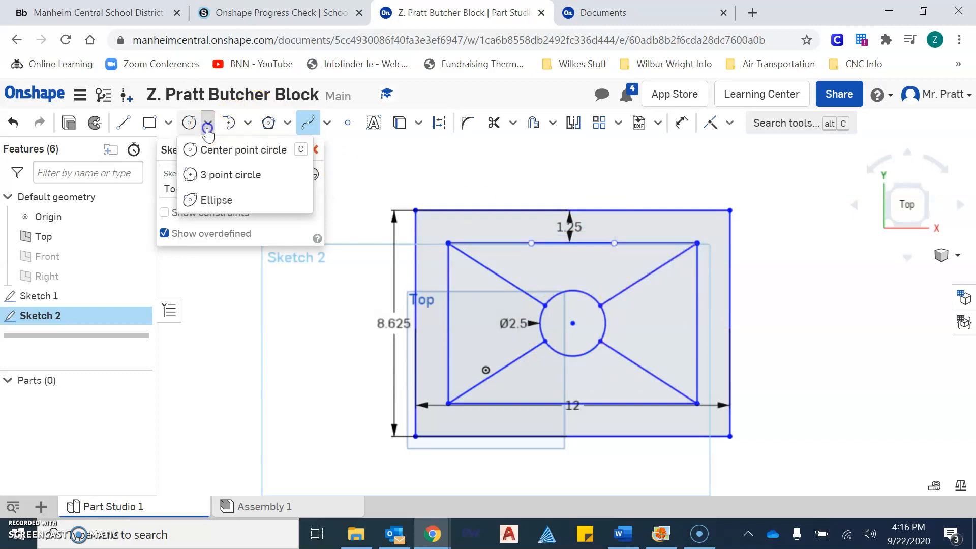
click(239, 203)
click(574, 322)
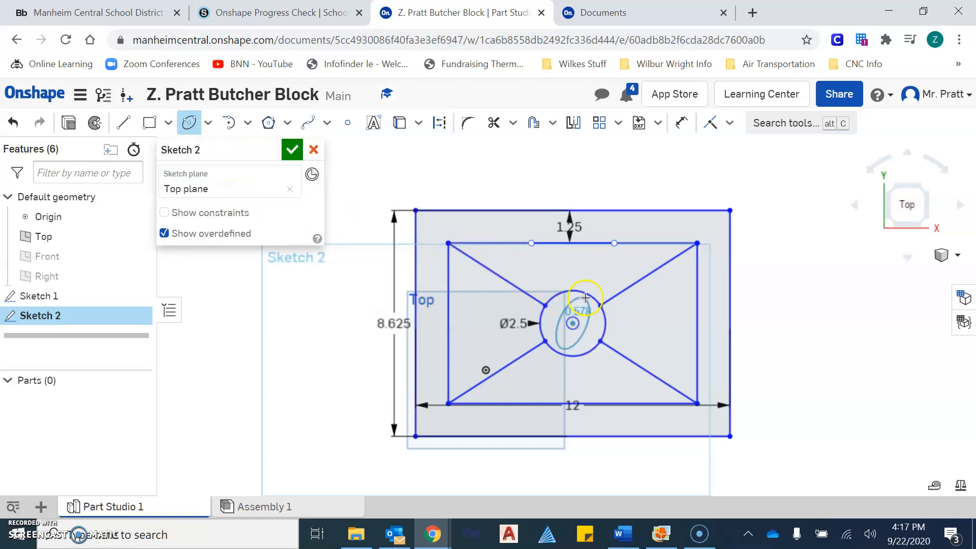
click(615, 257)
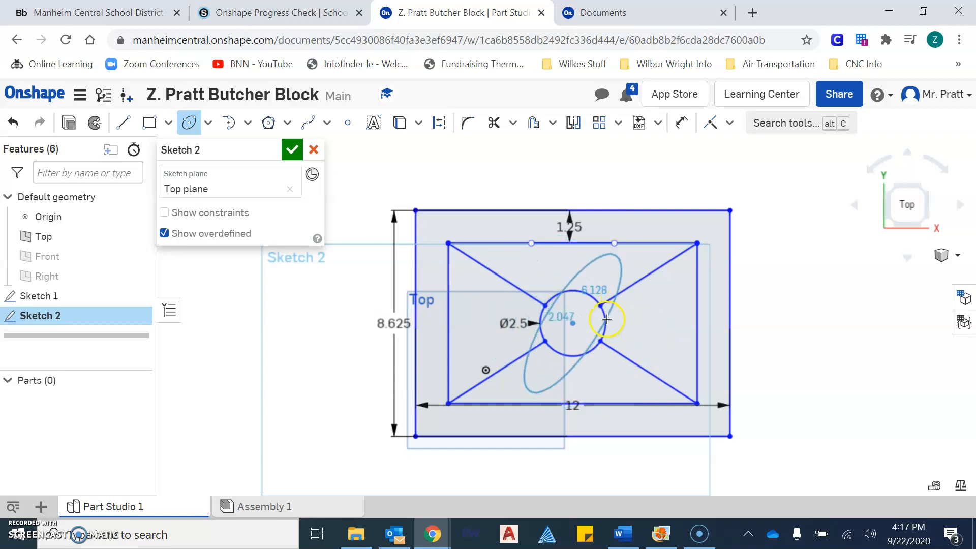
click(582, 296)
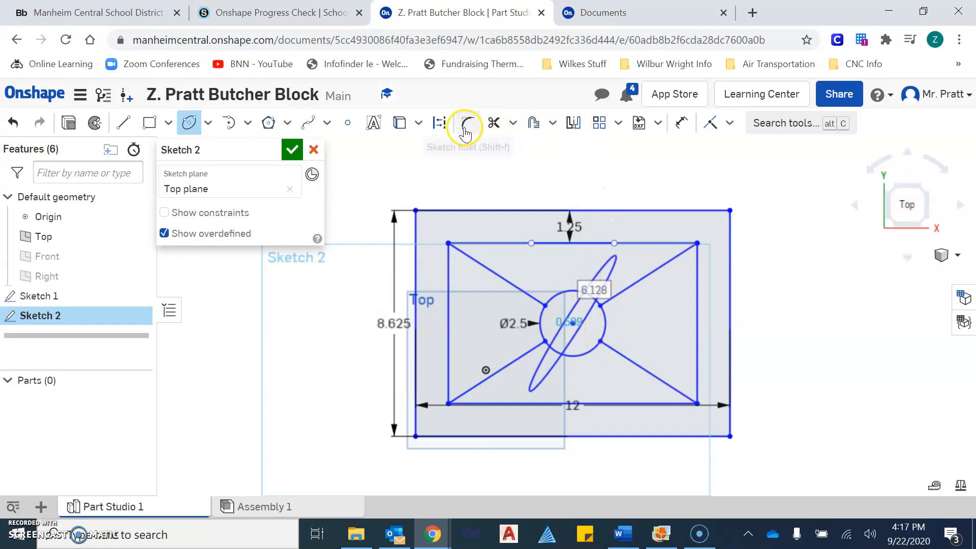
scroll(469, 148, up, 2)
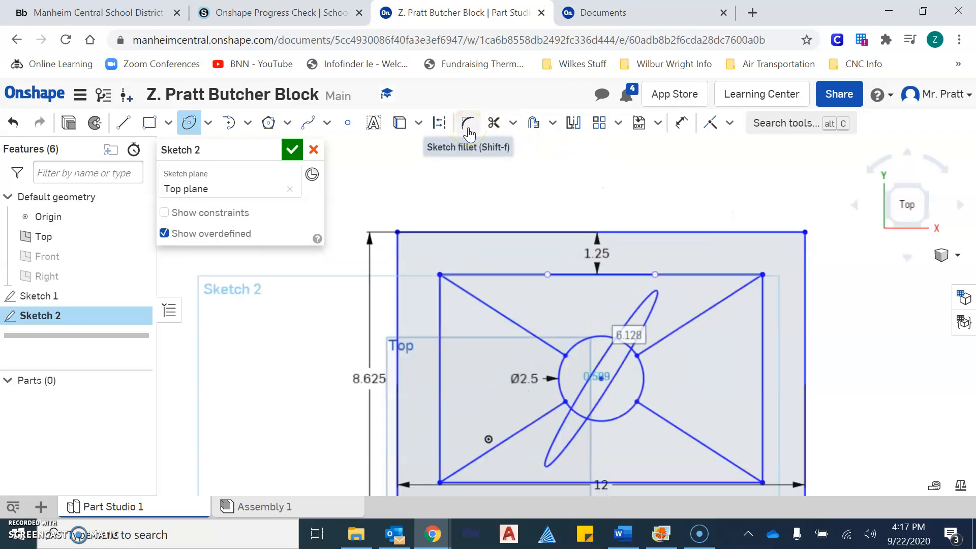
click(477, 133)
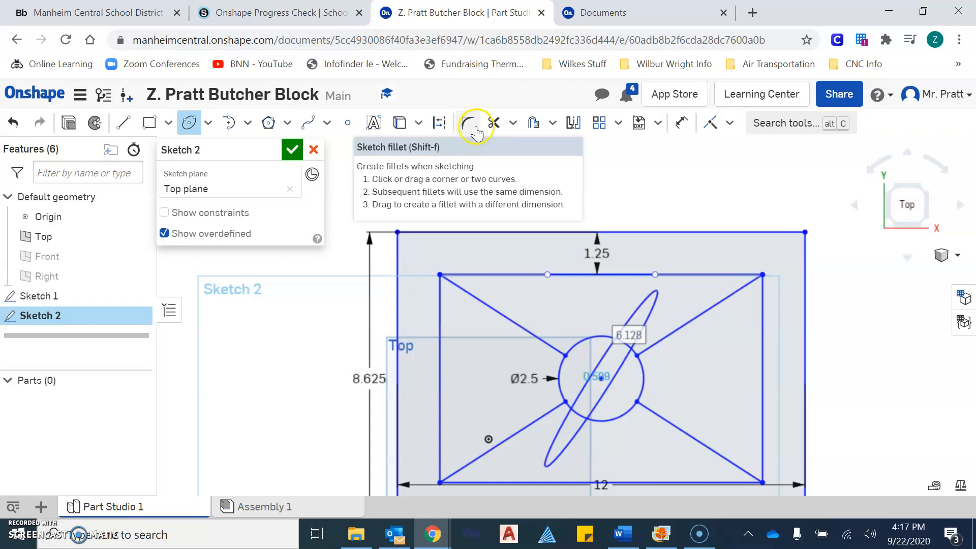
click(558, 349)
click(575, 342)
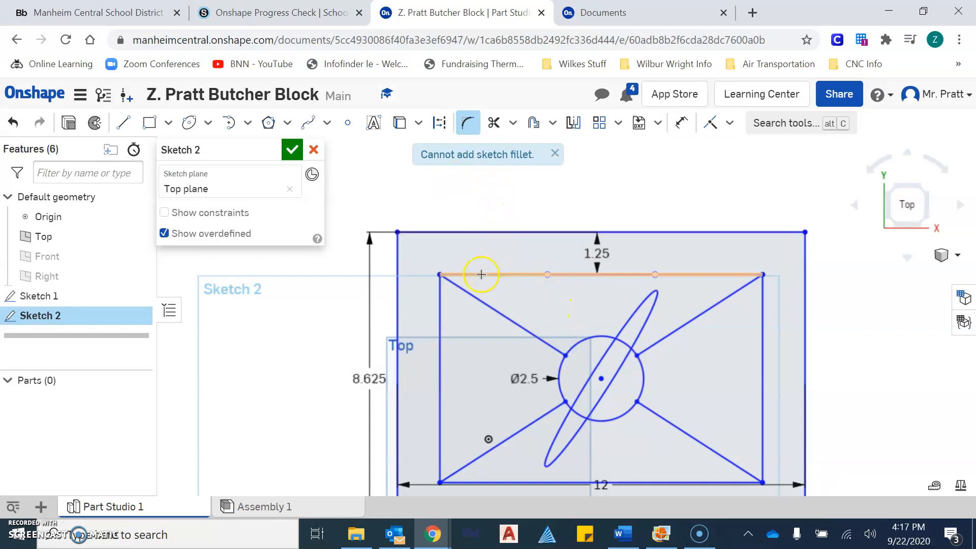
click(440, 294)
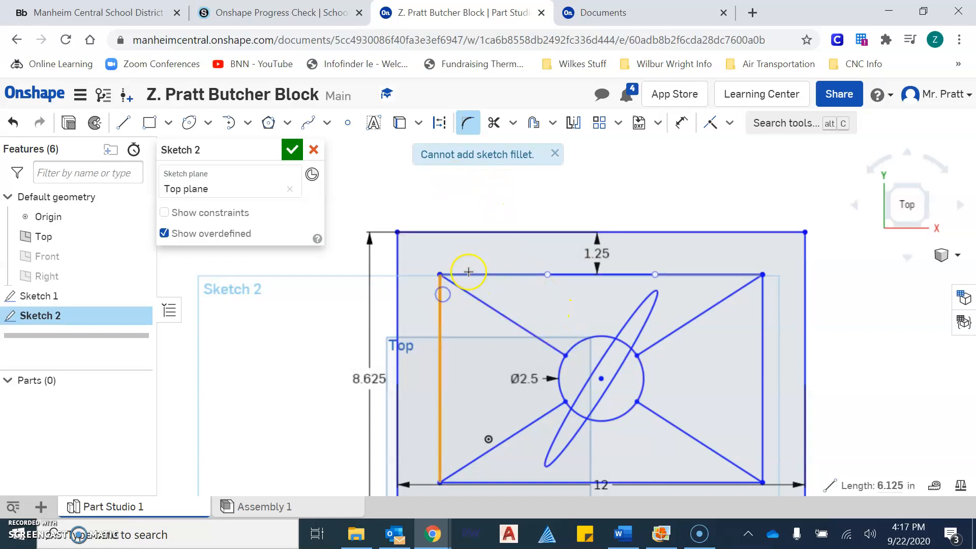
click(468, 275)
scroll(458, 281, up, 5)
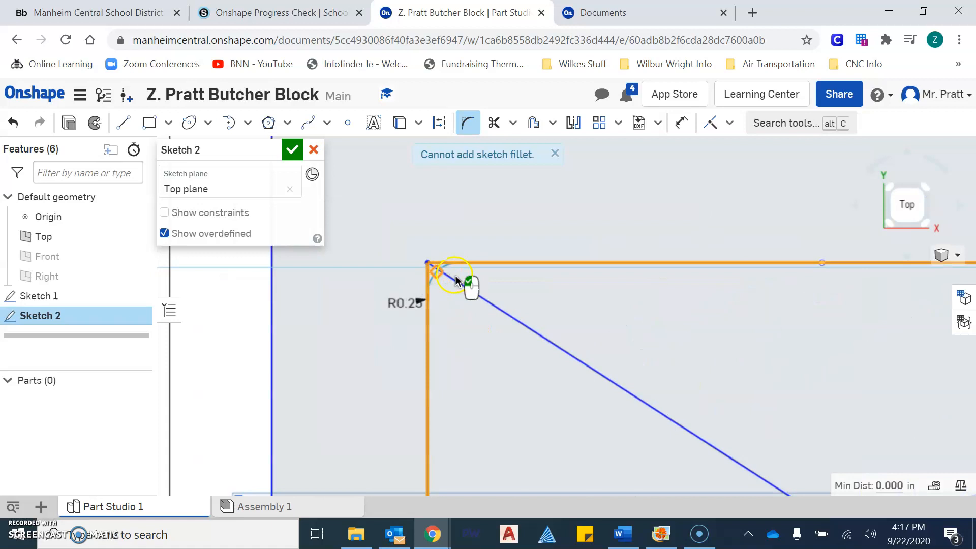
scroll(456, 296, down, 6)
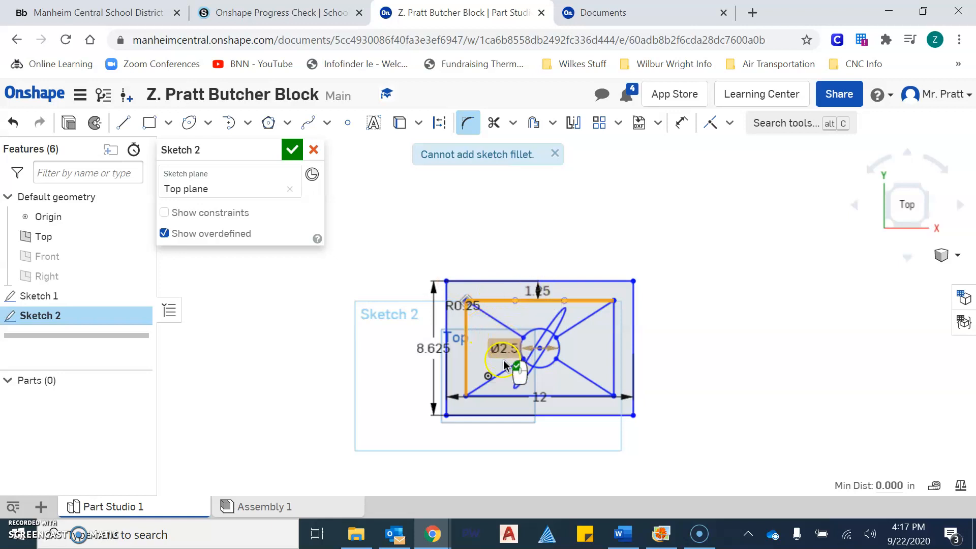
scroll(476, 302, up, 5)
scroll(479, 307, up, 4)
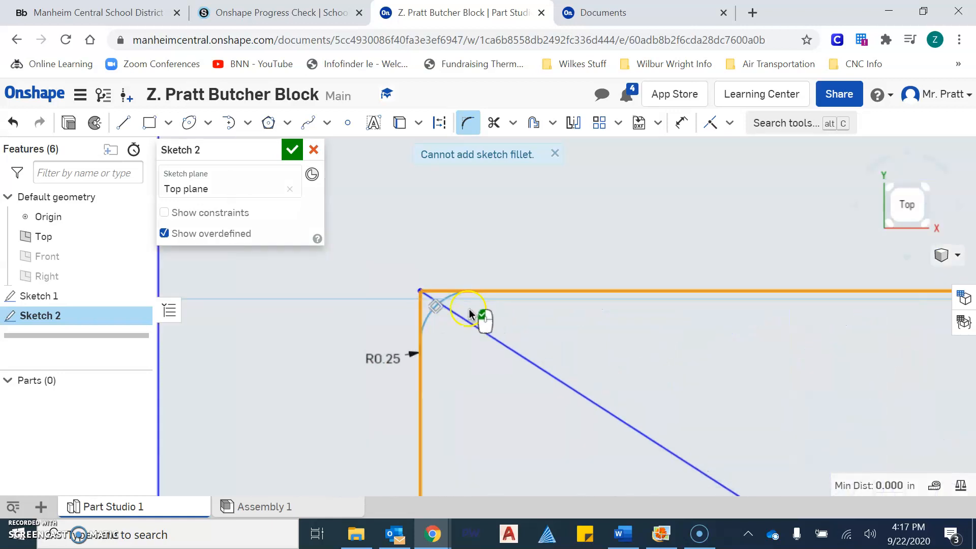
drag(440, 332, 507, 389)
scroll(506, 388, down, 6)
mouse_move(506, 389)
middle_down()
mouse_move(524, 397)
mouse_move(458, 356)
mouse_move(430, 309)
middle_up()
key(Escape)
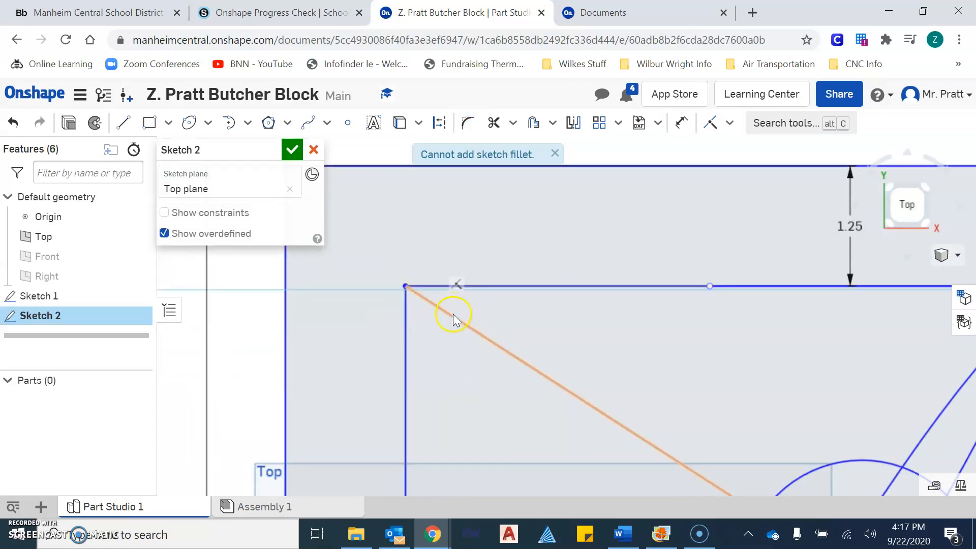
scroll(463, 323, down, 5)
scroll(539, 328, down, 3)
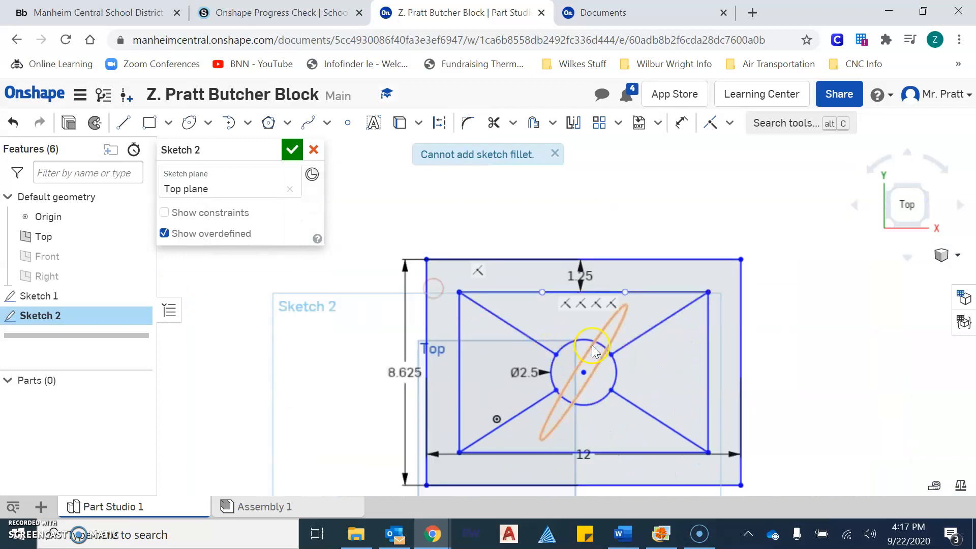
scroll(617, 329, up, 3)
click(625, 319)
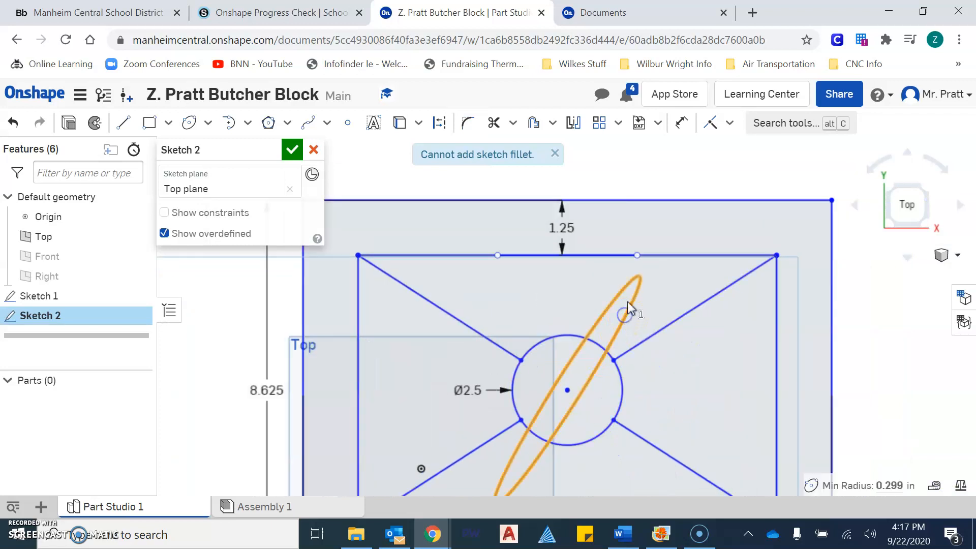
click(636, 279)
click(637, 279)
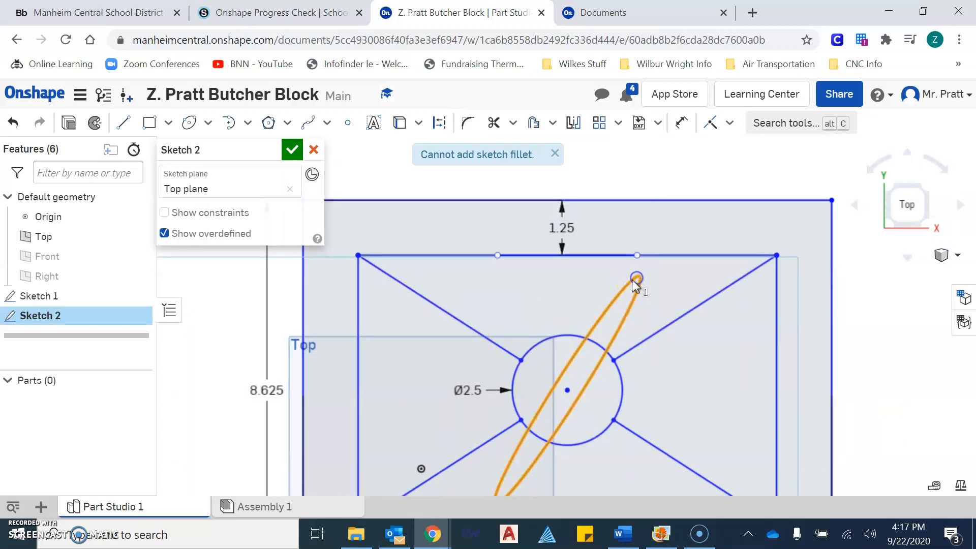
click(556, 159)
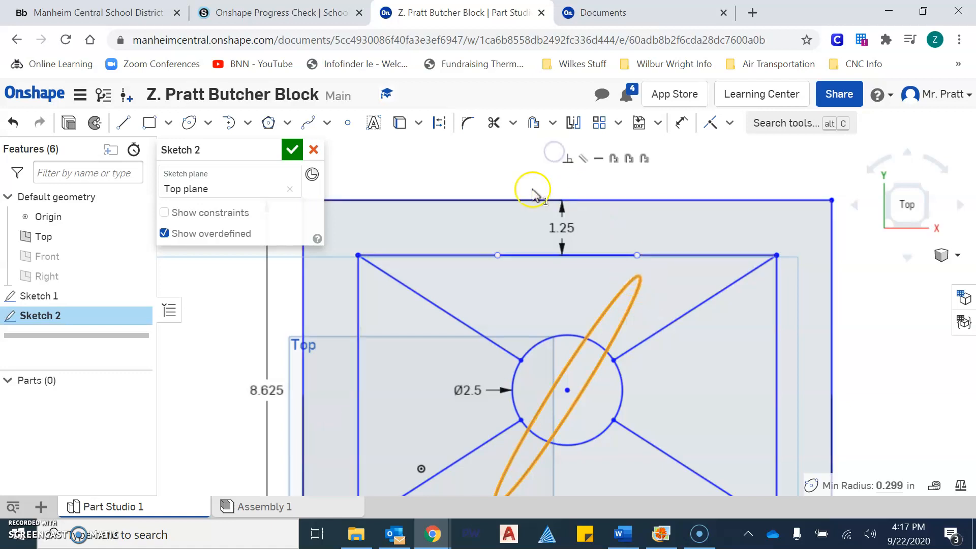
click(640, 293)
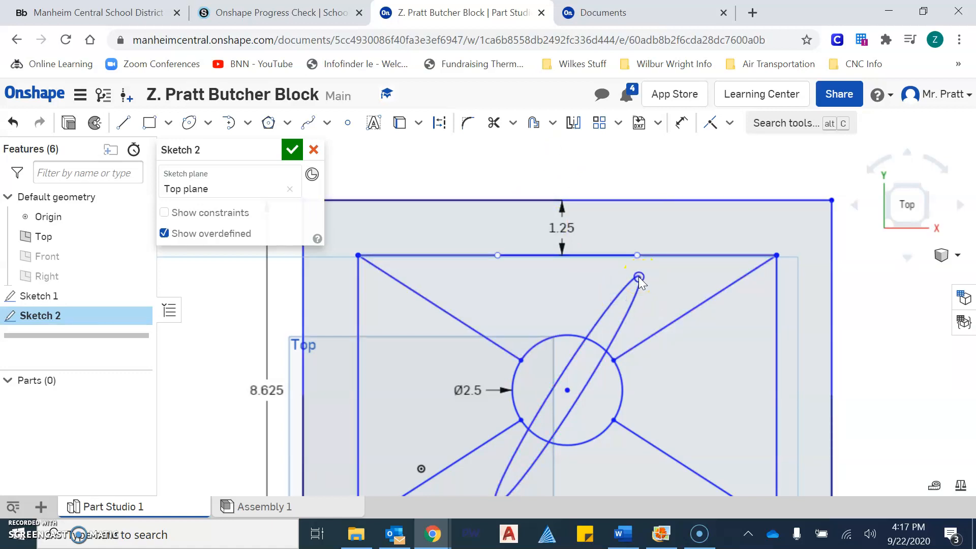
click(638, 284)
Trim away the inner rectangle's left, right, top and bottom sides.
click(622, 294)
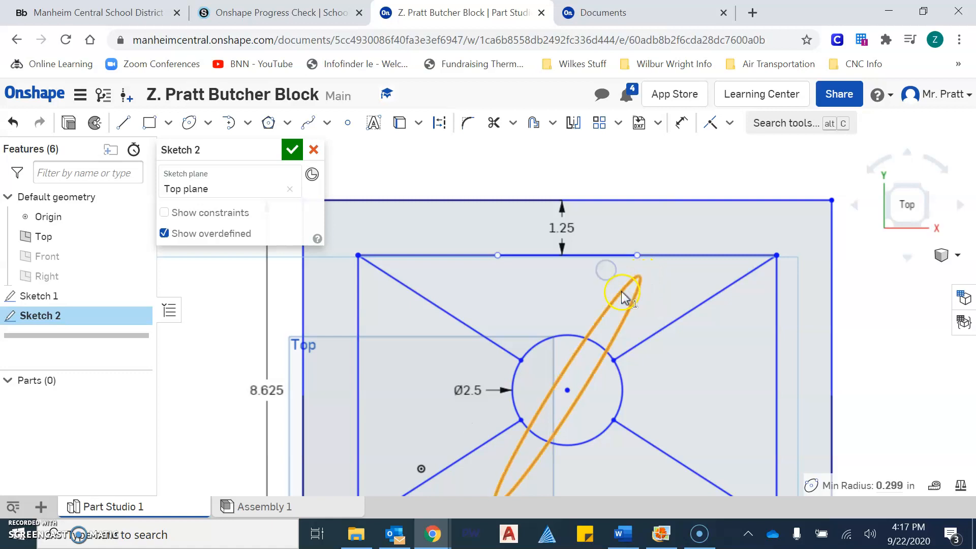
scroll(597, 363, down, 5)
middle_drag(643, 360, 639, 337)
scroll(636, 349, up, 4)
scroll(619, 342, down, 2)
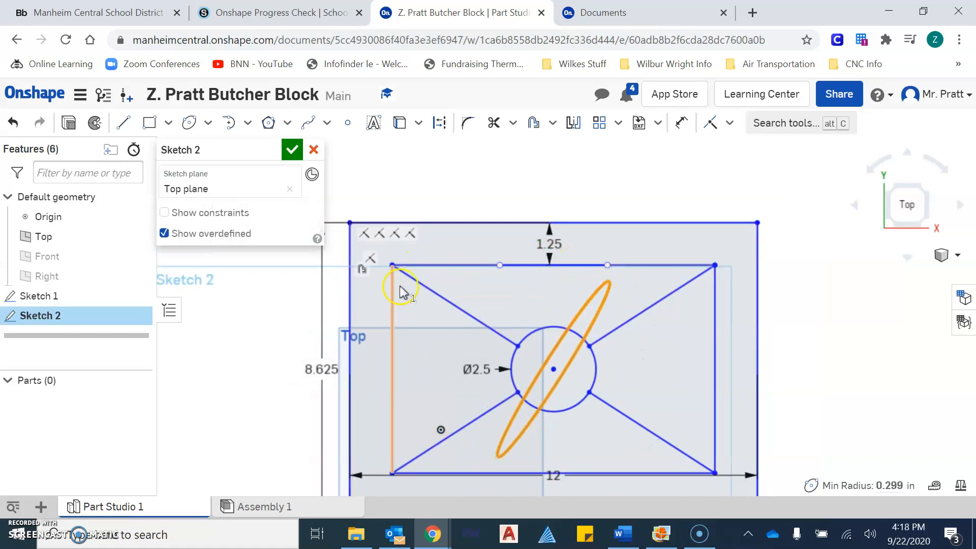
scroll(467, 269, down, 3)
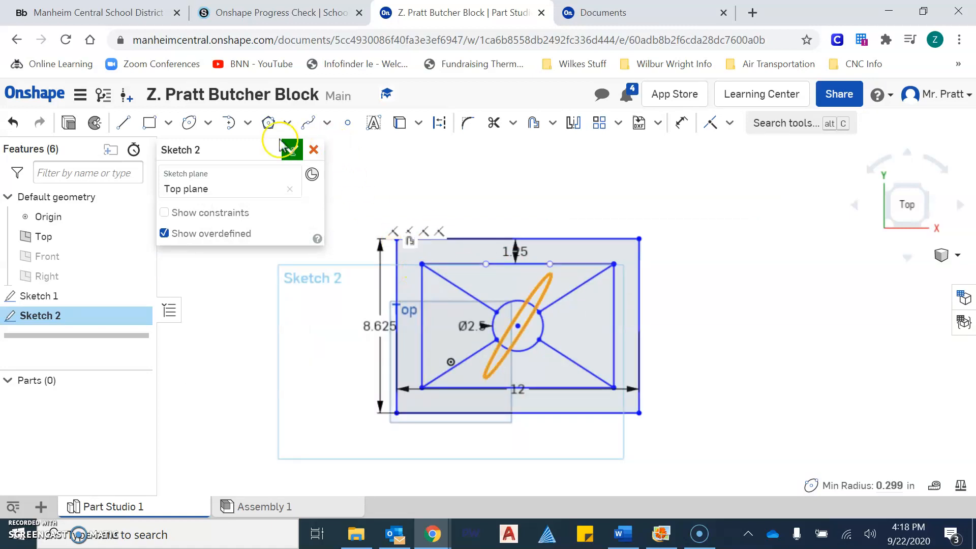
click(494, 123)
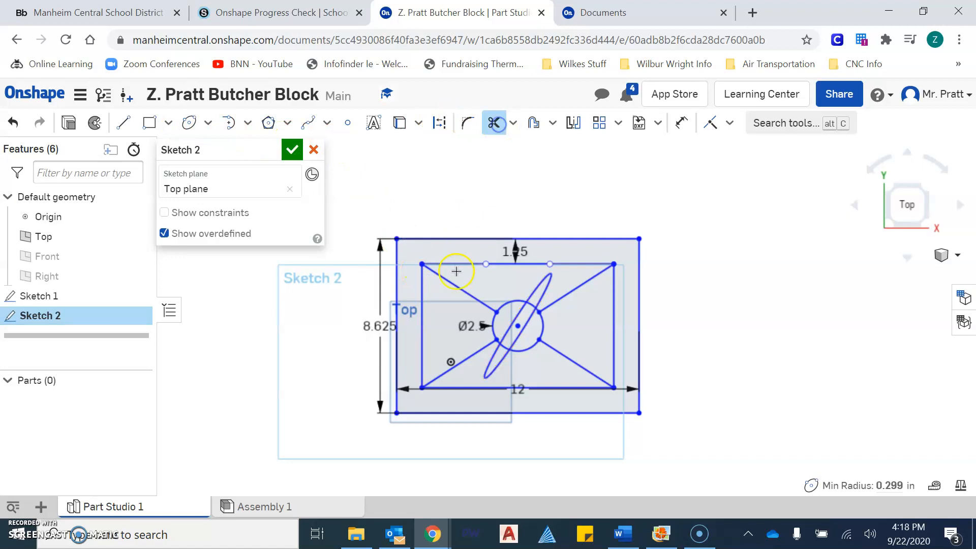
click(433, 274)
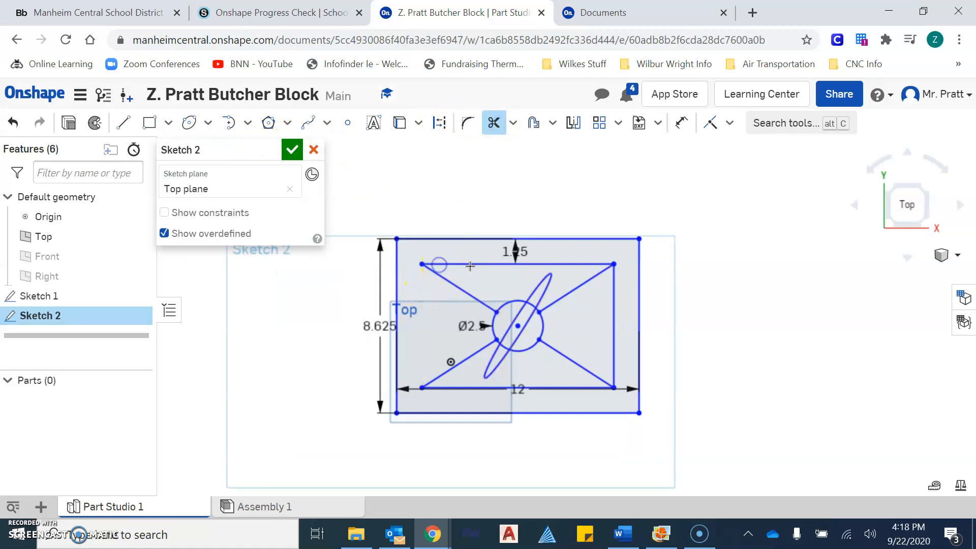
click(612, 283)
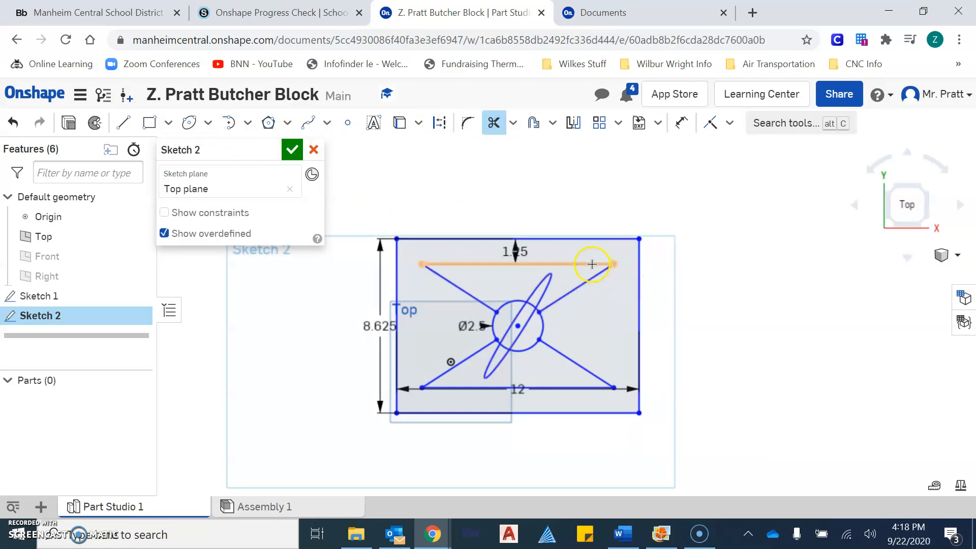
click(592, 264)
click(556, 387)
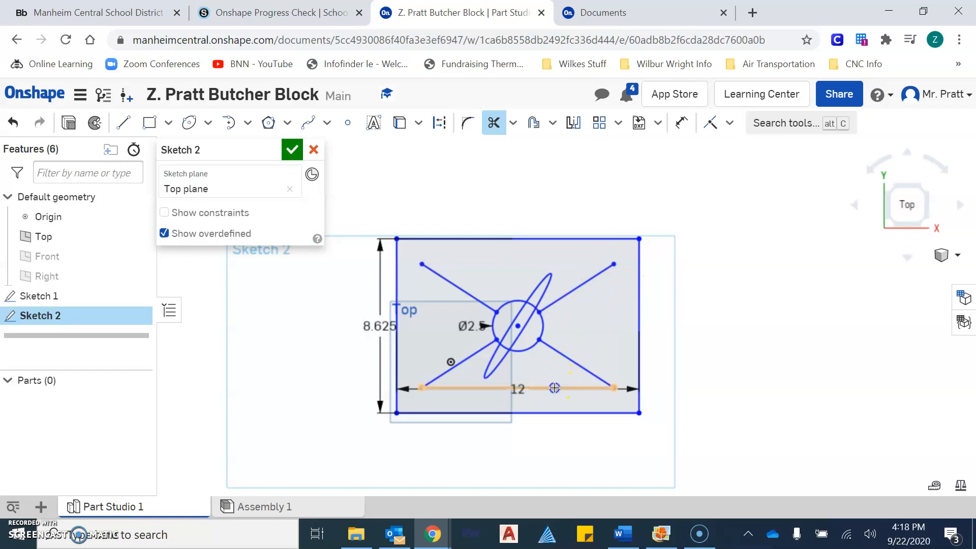
scroll(531, 294, up, 3)
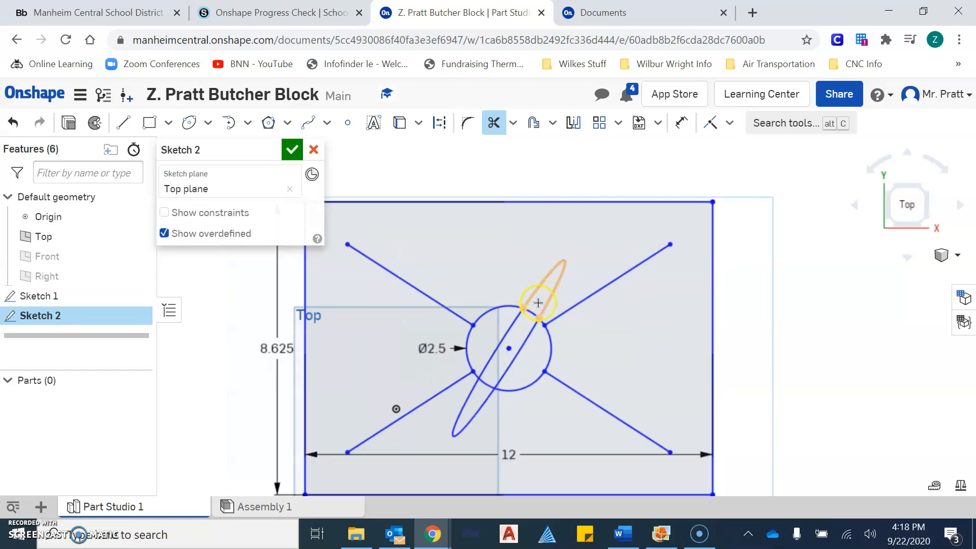
scroll(550, 388, down, 3)
middle_drag(557, 390, 576, 364)
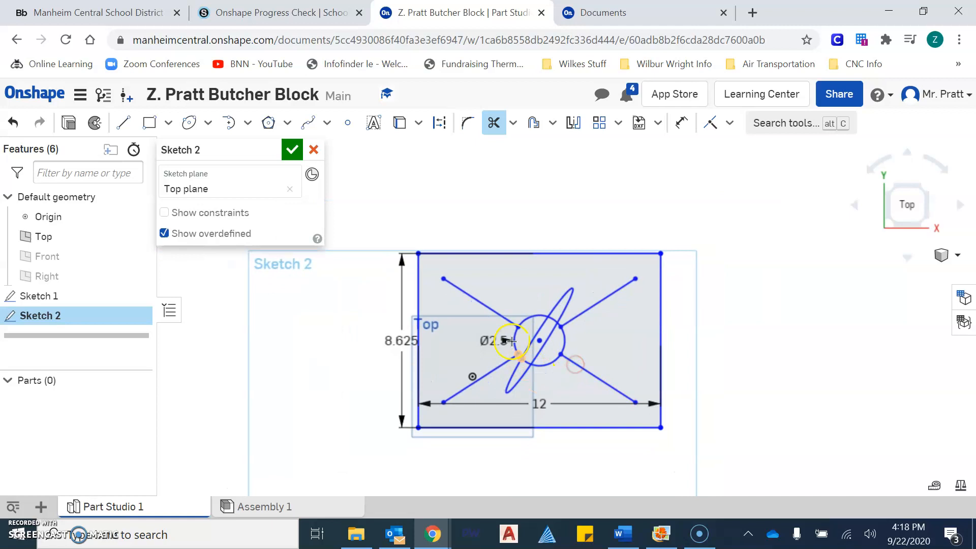
key(Escape)
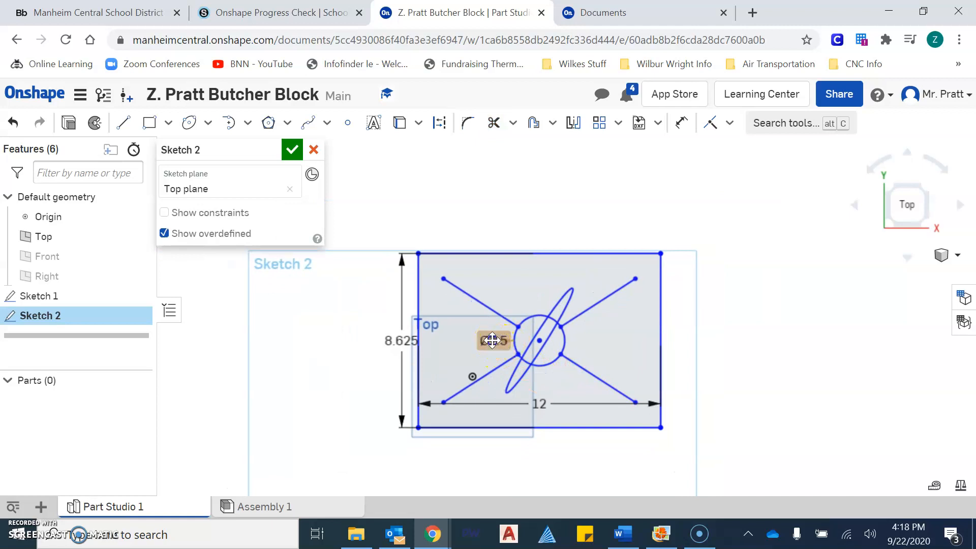
Delete the Ø2.5, 12 and 8.625 dimensions from the sketch.
click(492, 340)
key(Delete)
click(544, 408)
key(Delete)
click(407, 345)
key(Delete)
scroll(560, 222, down, 1)
scroll(549, 230, up, 1)
middle_drag(550, 232, 557, 224)
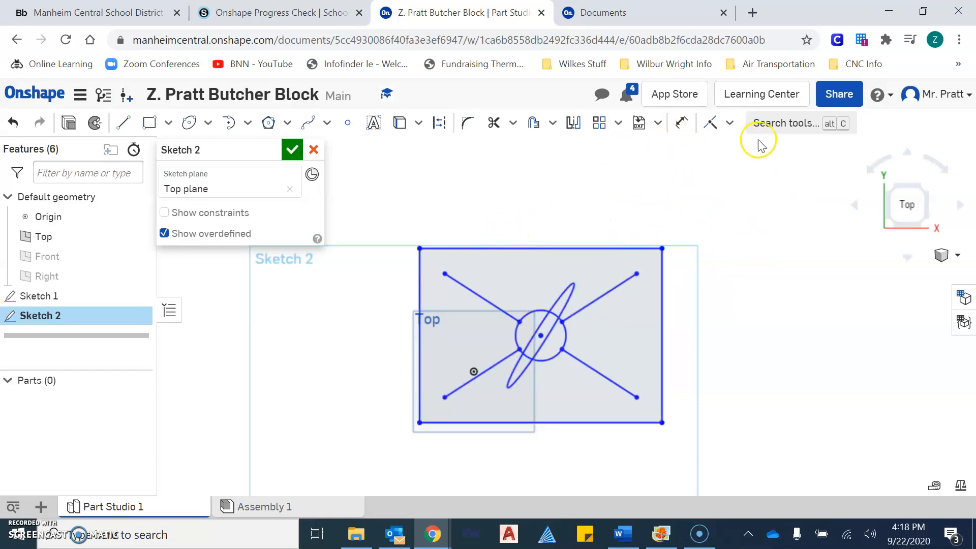
click(844, 102)
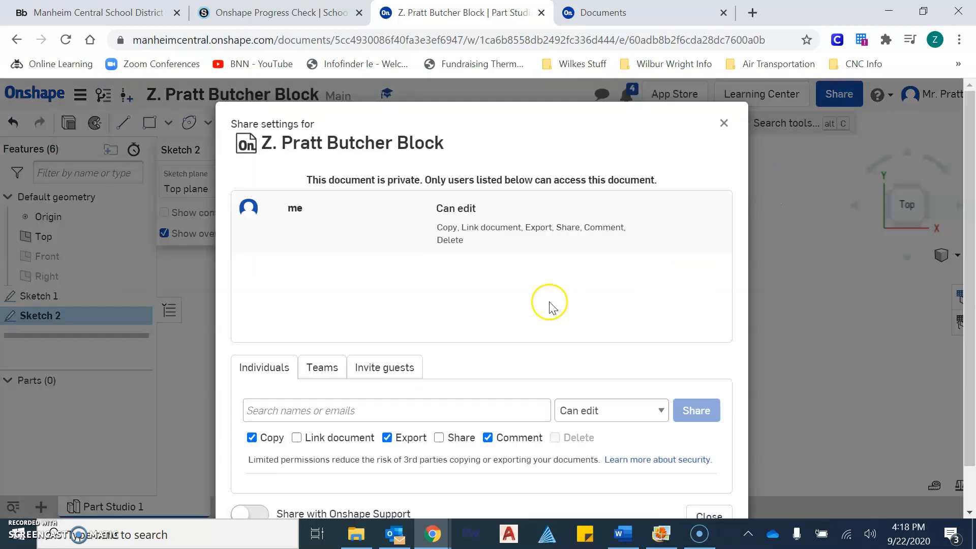
click(726, 124)
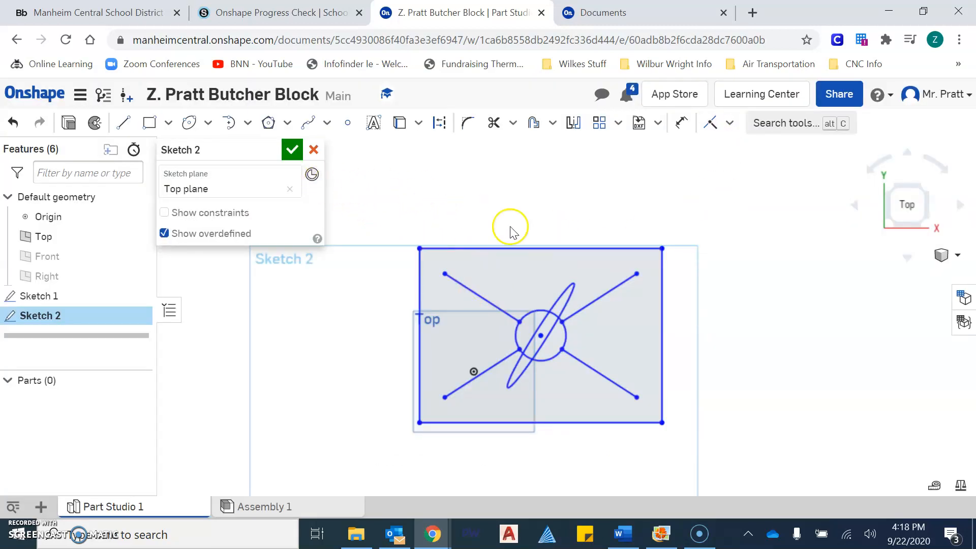
click(292, 150)
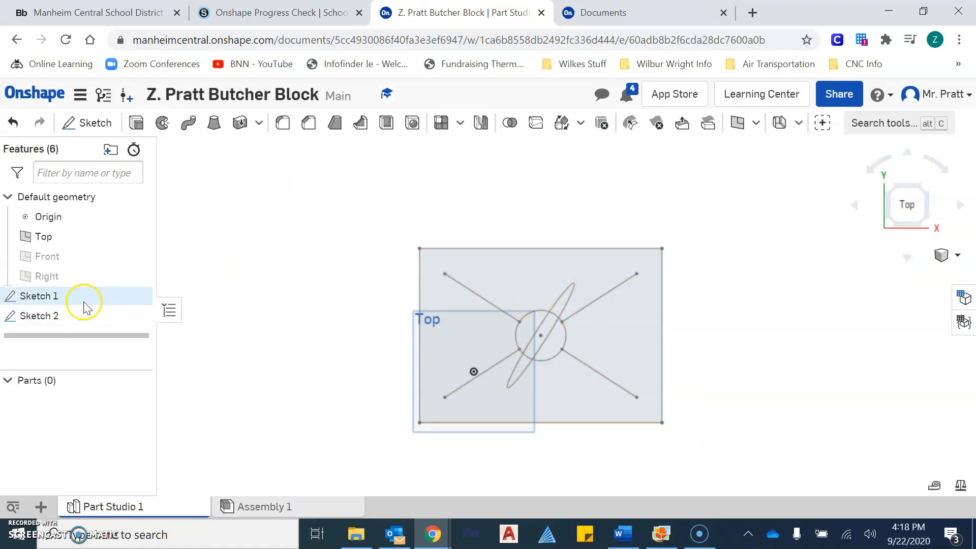
click(121, 299)
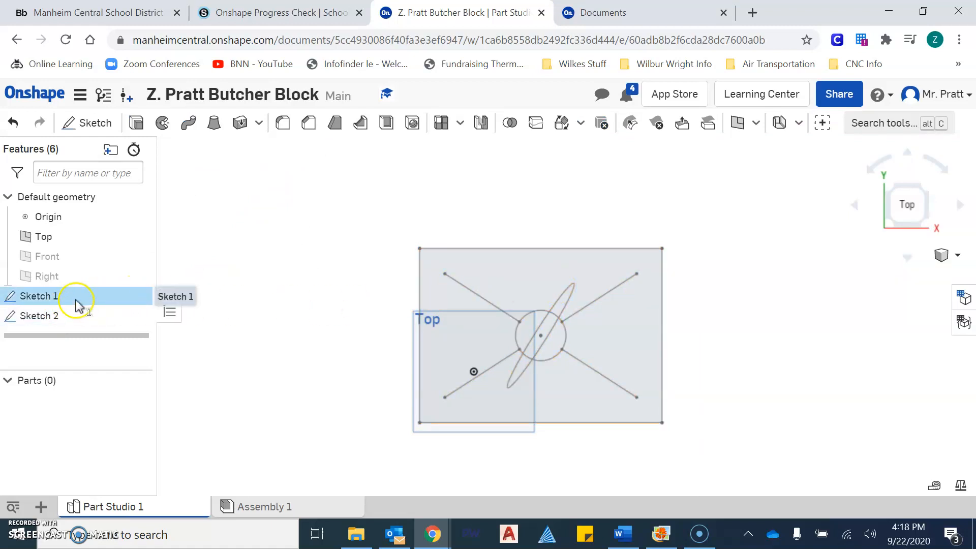
key(Delete)
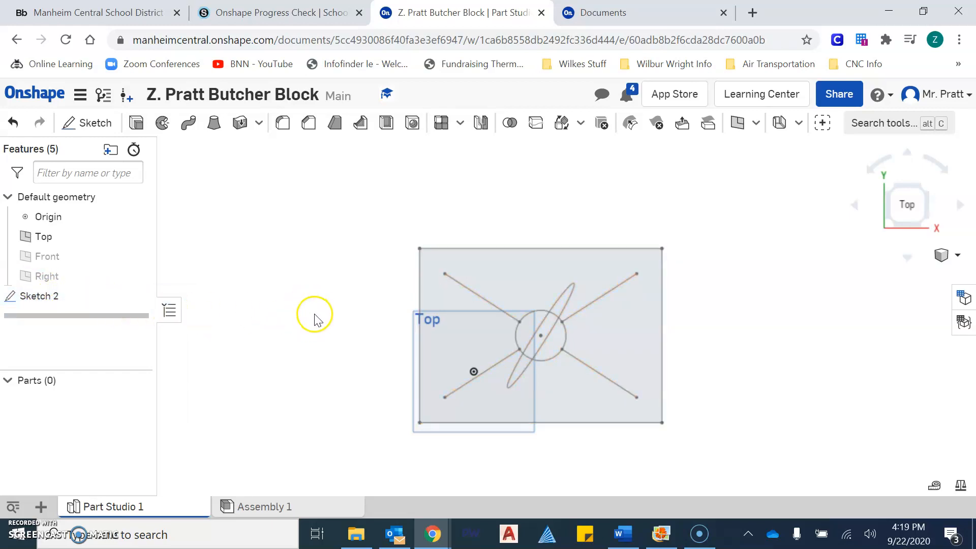
scroll(315, 350, down, 2)
scroll(490, 314, up, 2)
middle_drag(490, 316, 453, 261)
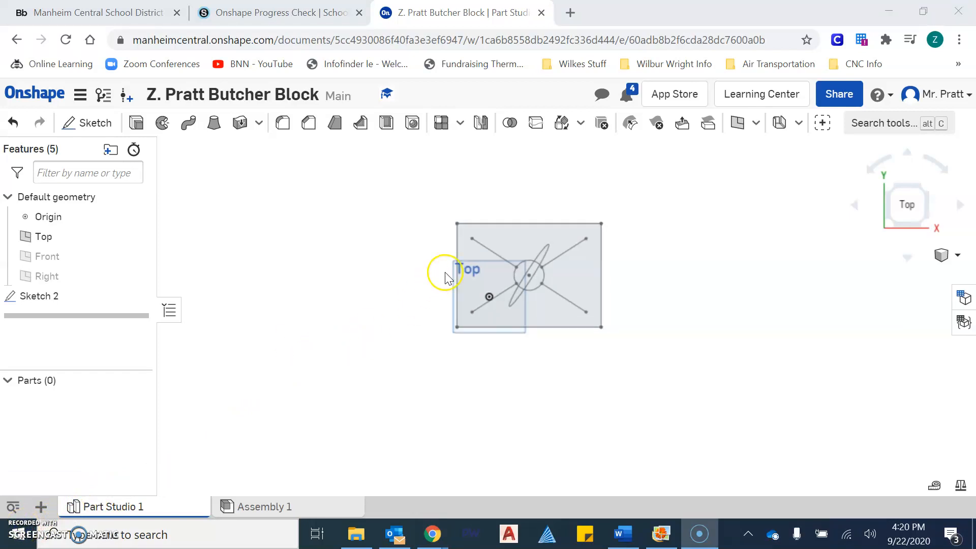
scroll(445, 273, up, 3)
mouse_move(430, 280)
middle_down()
mouse_move(381, 325)
mouse_move(348, 330)
middle_up()
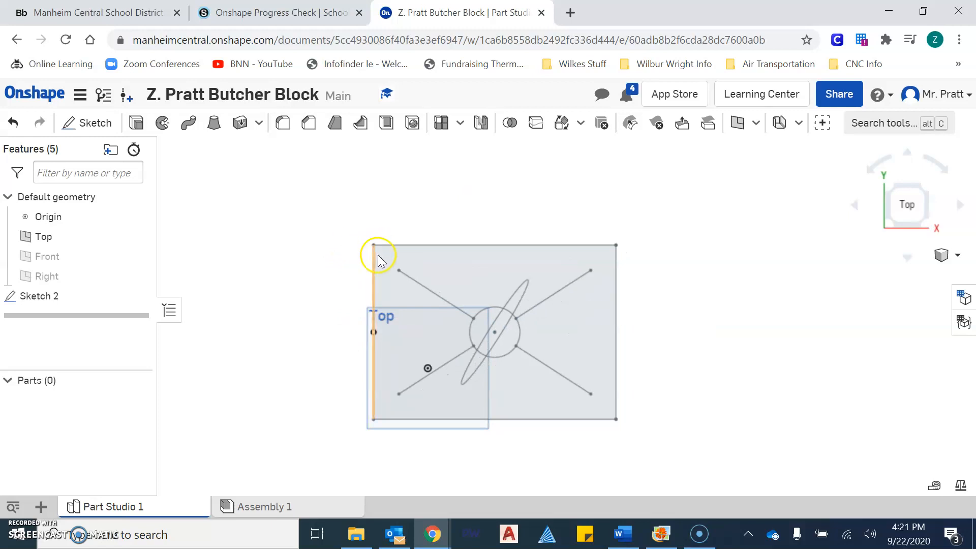
Create Drawing 1 from the ANSI_A_INCH.dwt template with No views.
click(41, 508)
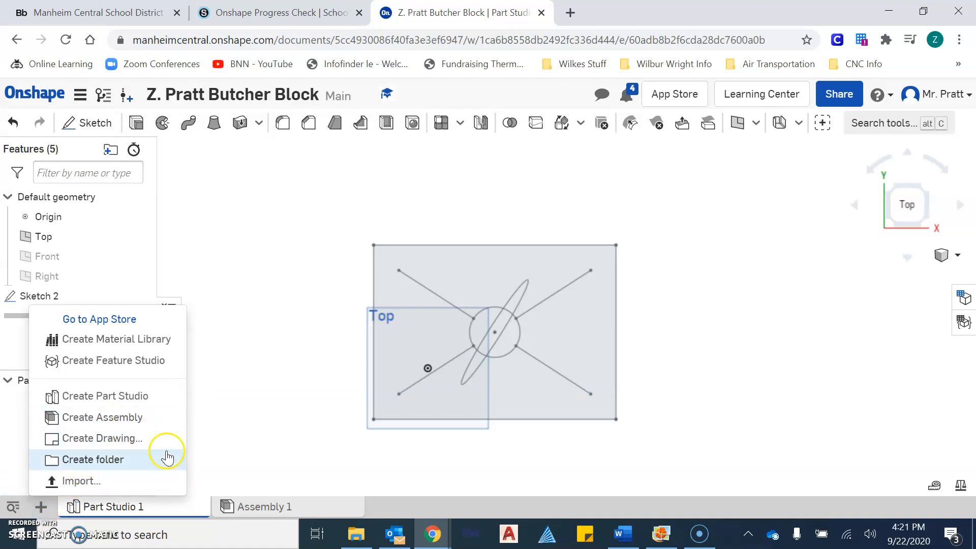
click(157, 438)
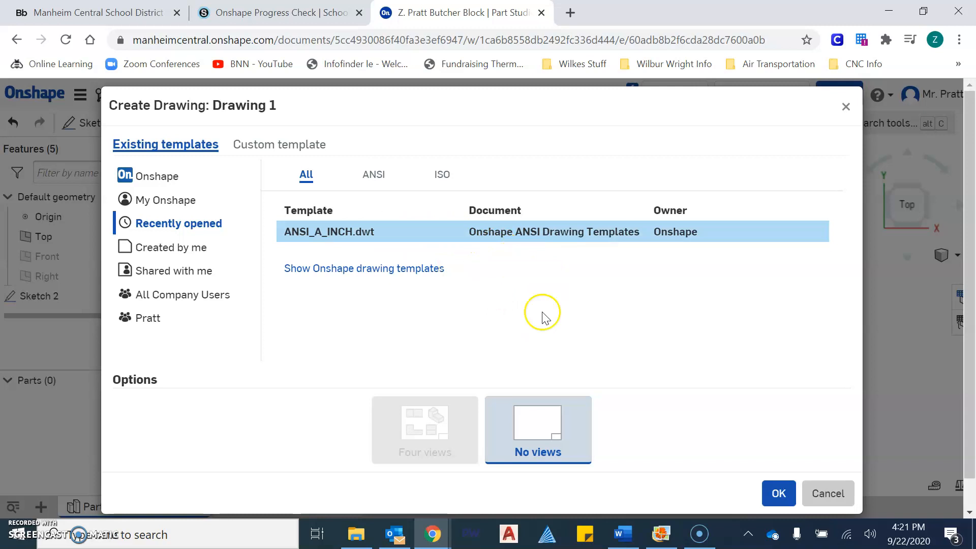
click(779, 497)
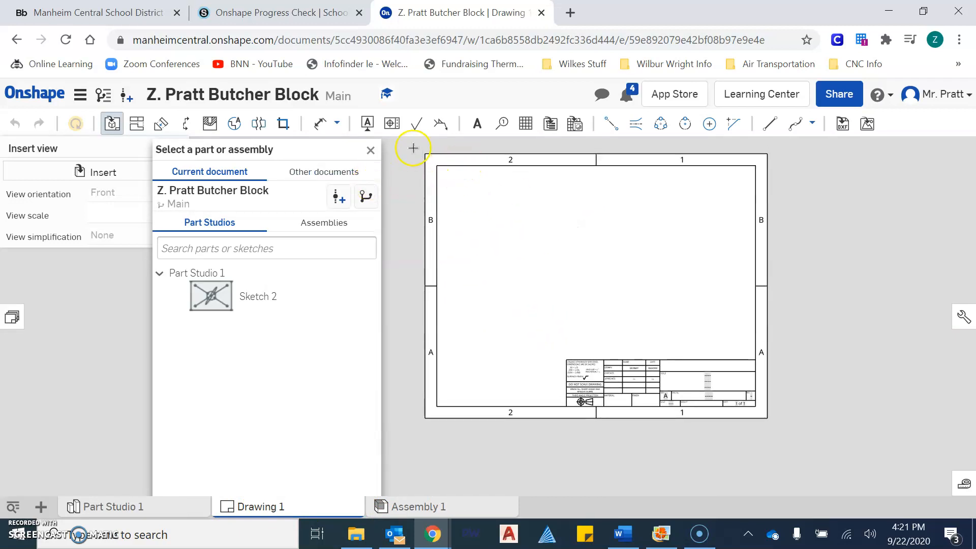
Dismiss the Insert view panel and delete the sheet's border frame and title block.
click(371, 152)
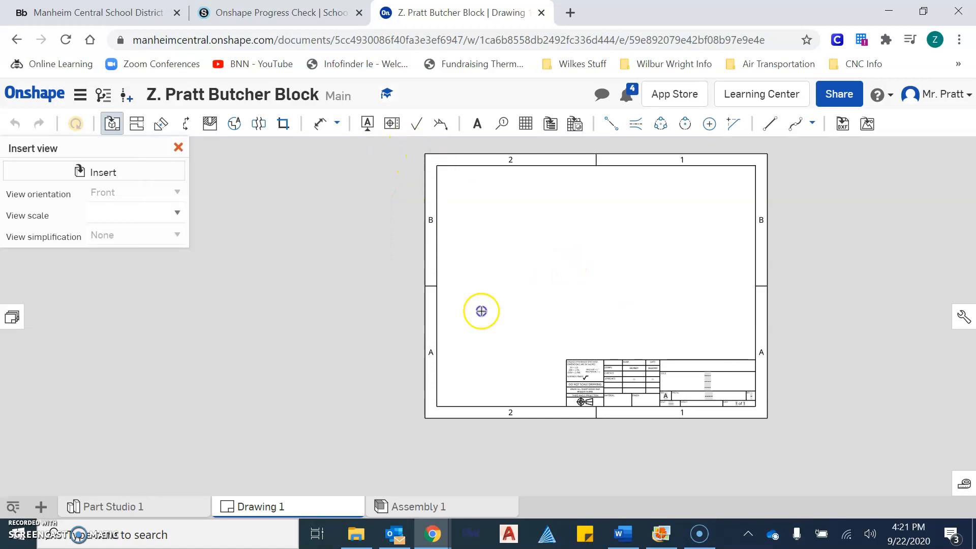
middle_drag(446, 323, 325, 298)
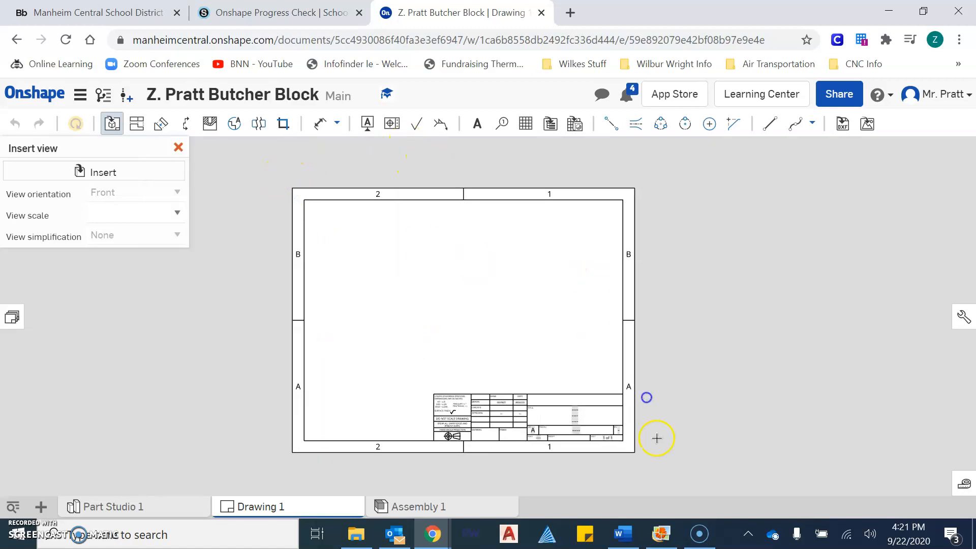
scroll(508, 334, down, 3)
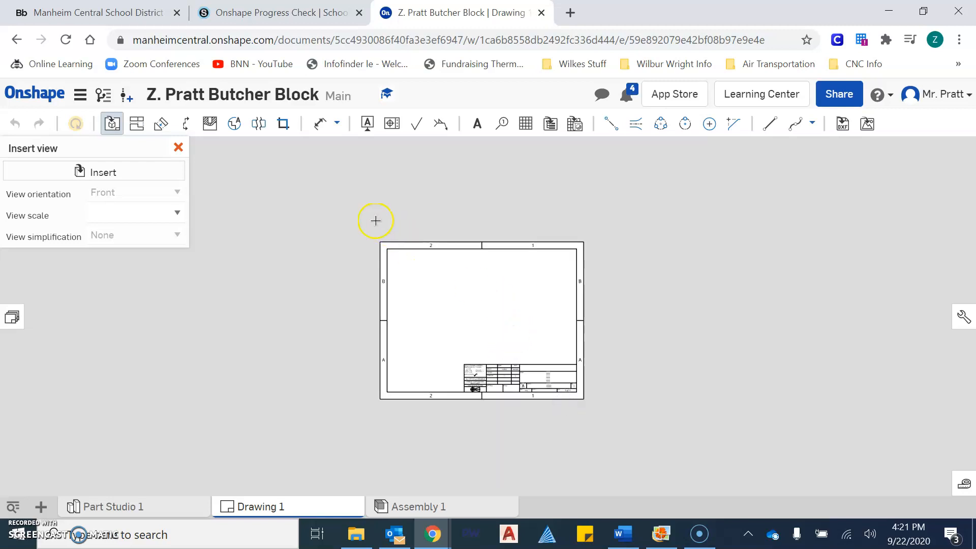
click(178, 148)
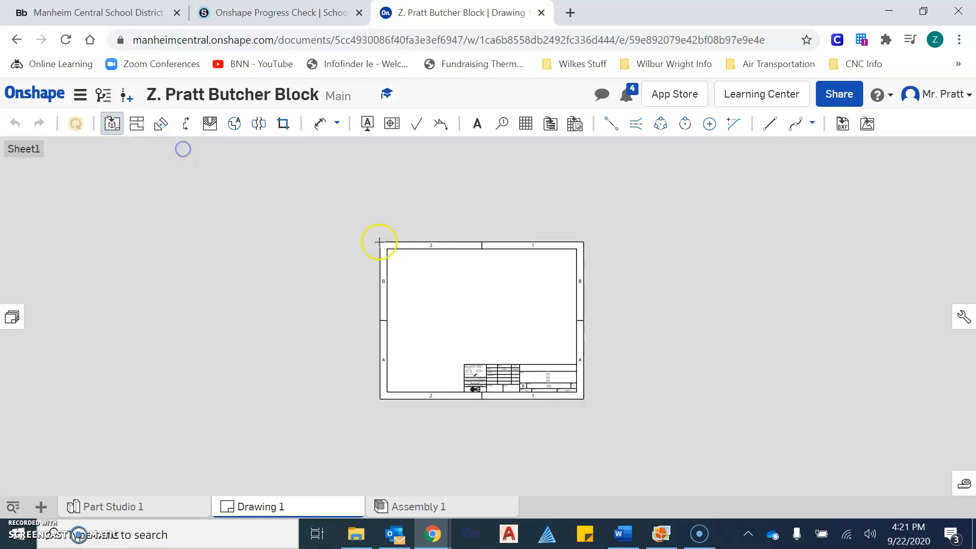
drag(356, 210, 603, 406)
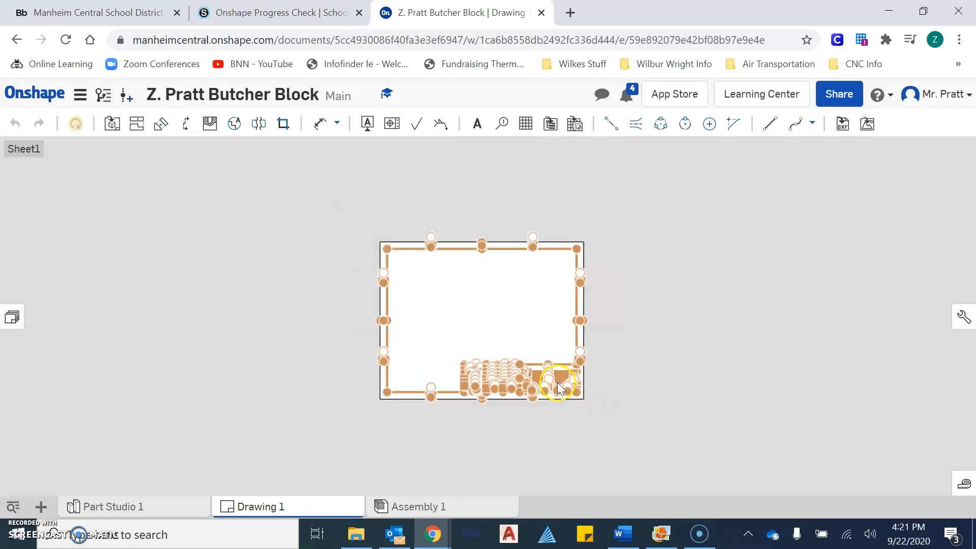
key(Delete)
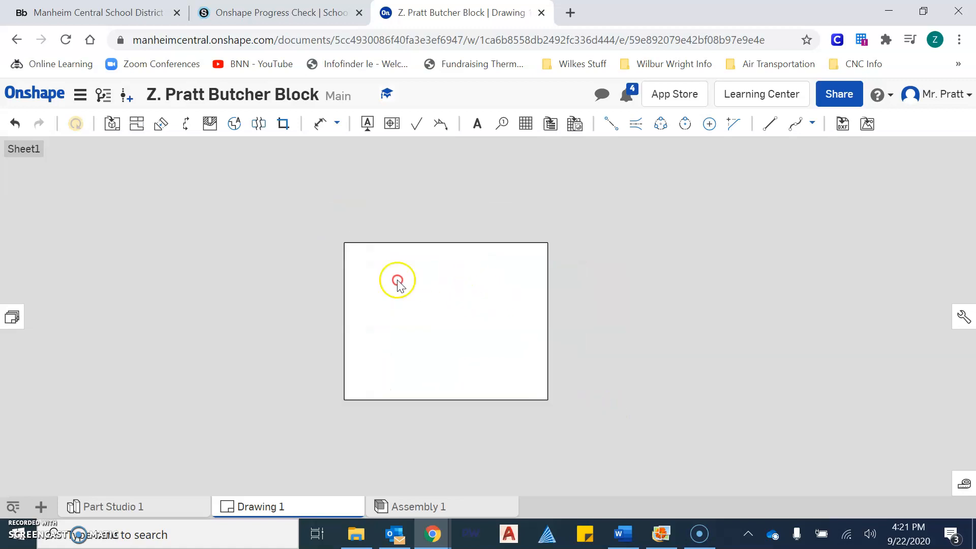
scroll(346, 263, up, 2)
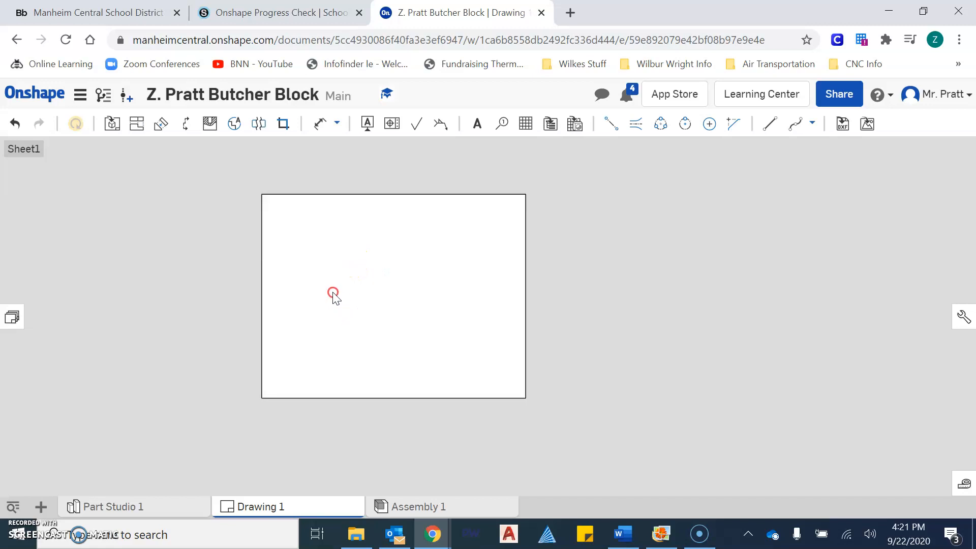
Place Sketch 2 from Part Studio 1 on the sheet as a 1:1 view.
click(113, 124)
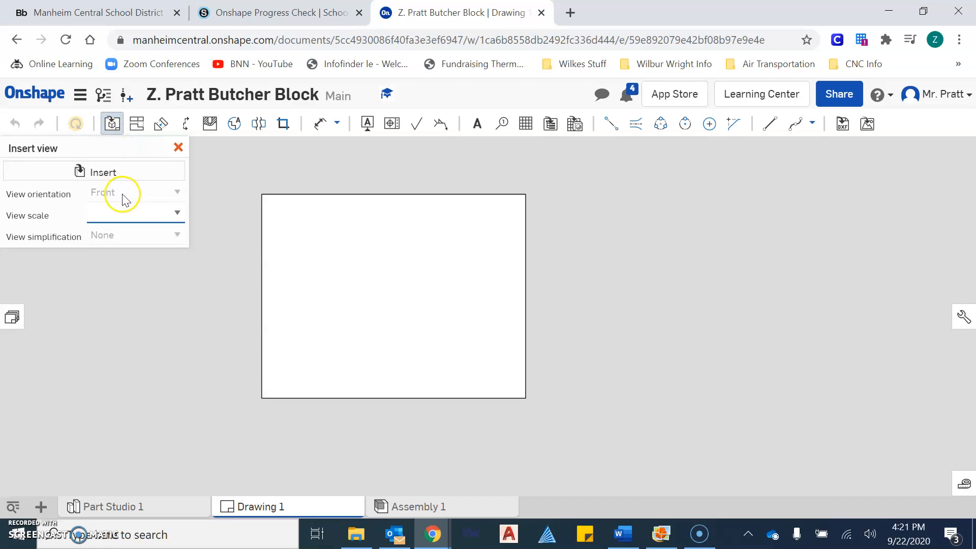
click(130, 179)
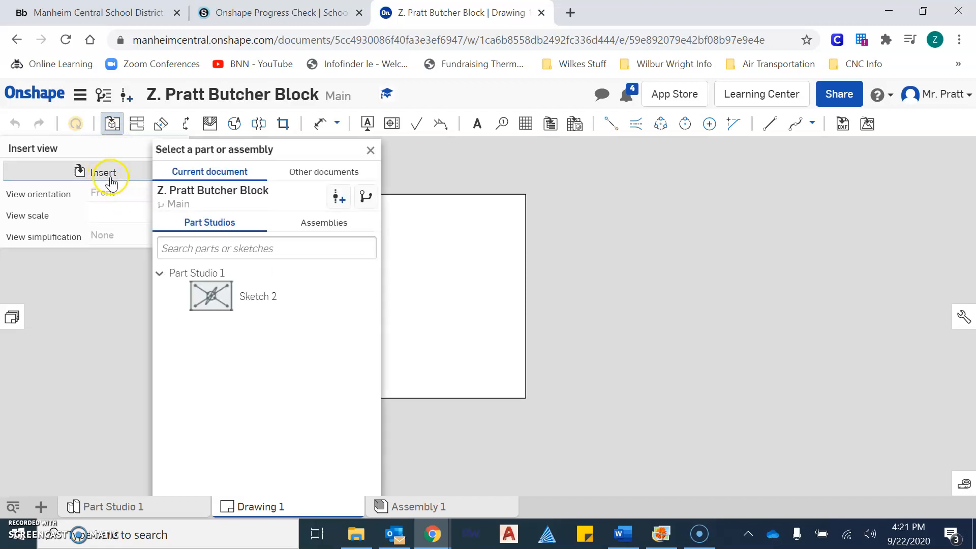
click(224, 303)
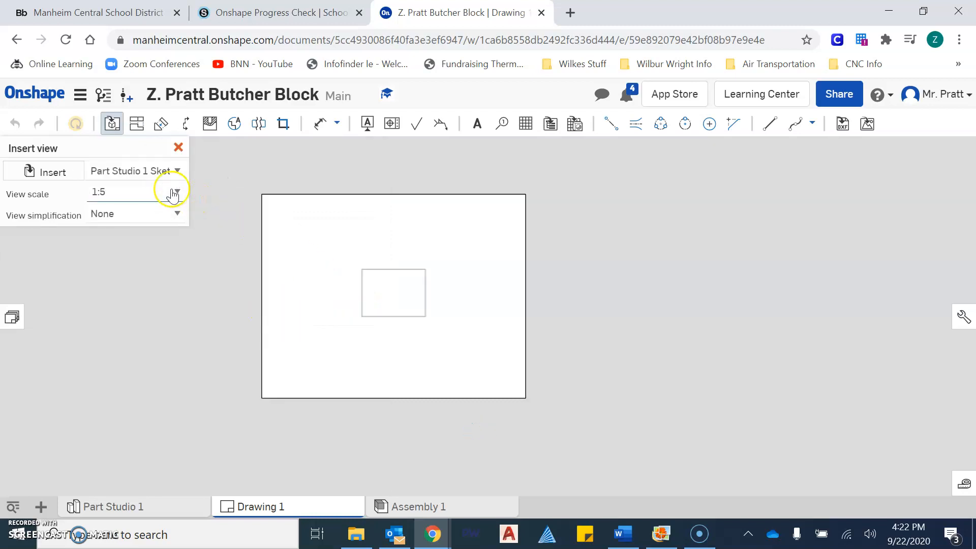
click(169, 192)
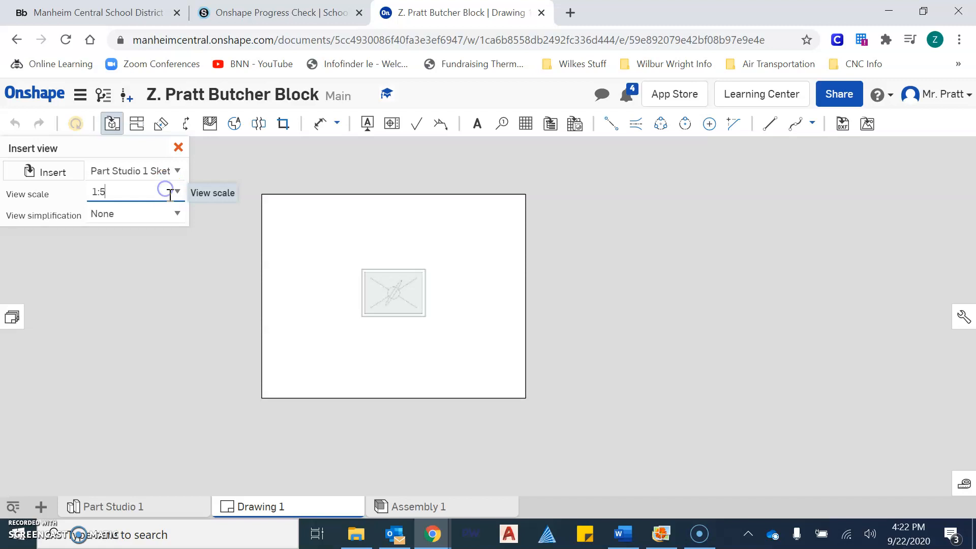
click(179, 195)
drag(180, 247, 182, 220)
click(141, 214)
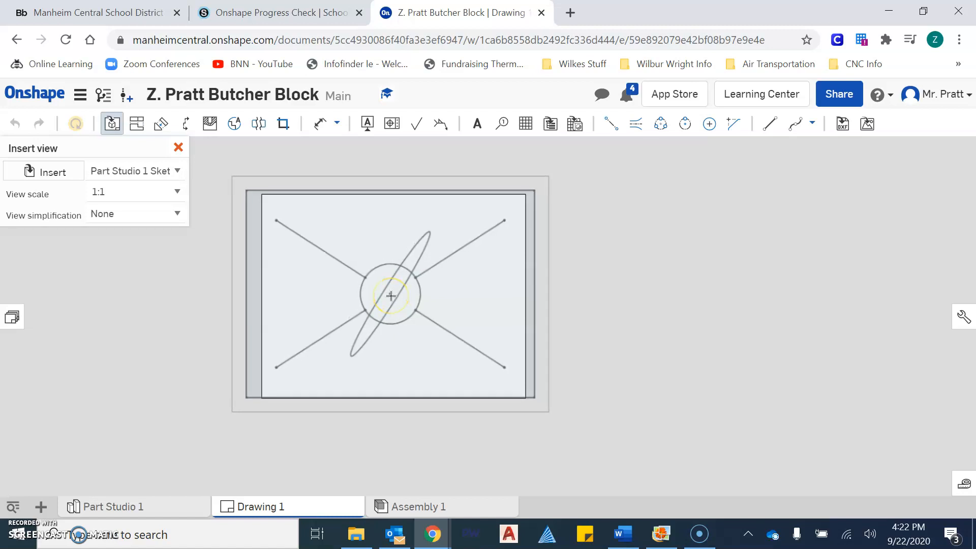
click(390, 296)
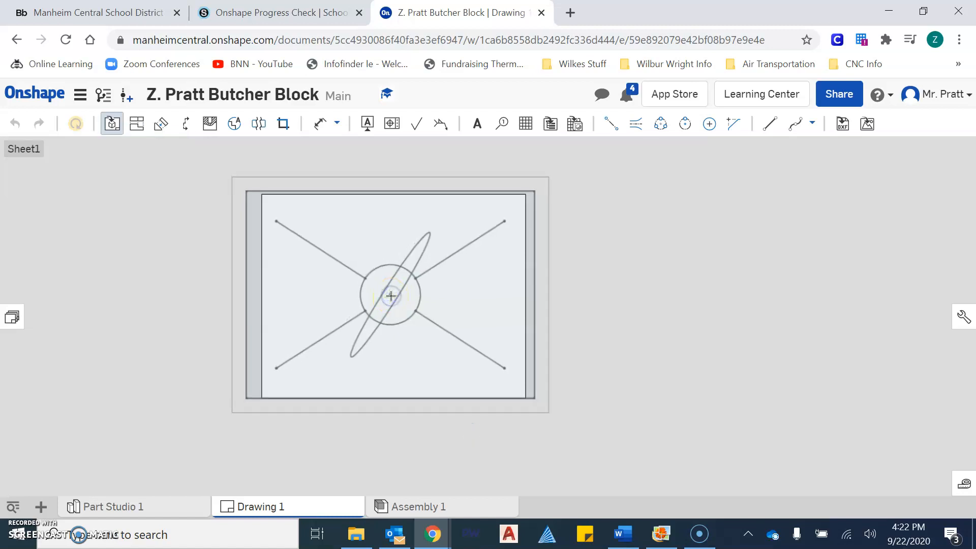
Drag the 1:1 sketch view right, then left and down to its final spot on the sheet.
scroll(508, 224, up, 3)
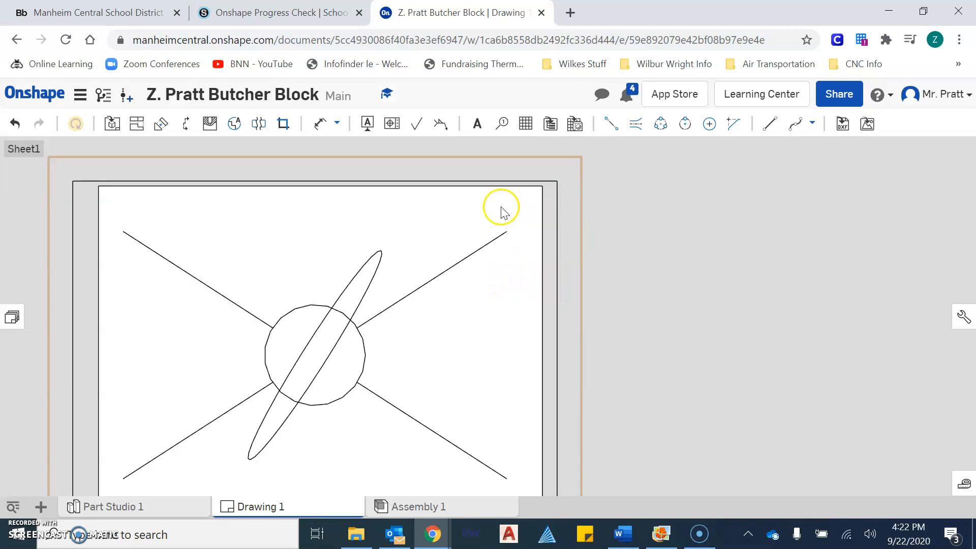
scroll(502, 209, down, 5)
click(391, 233)
drag(390, 232, 426, 231)
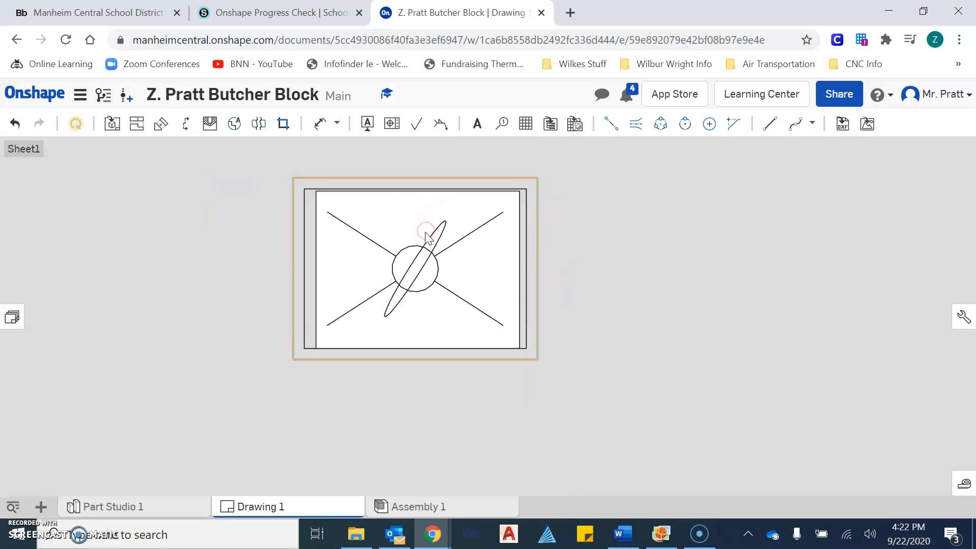
scroll(399, 226, up, 4)
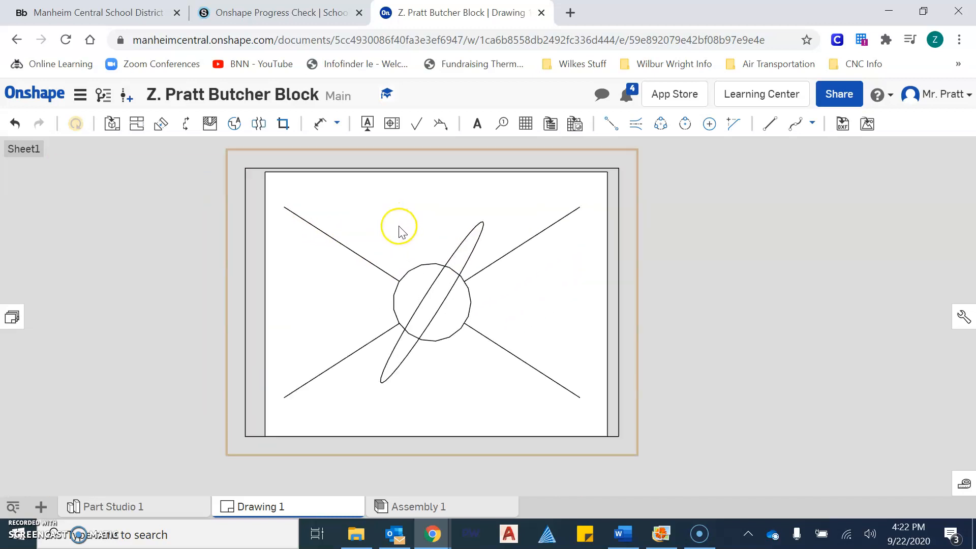
scroll(429, 272, down, 2)
scroll(431, 290, up, 4)
scroll(425, 287, down, 3)
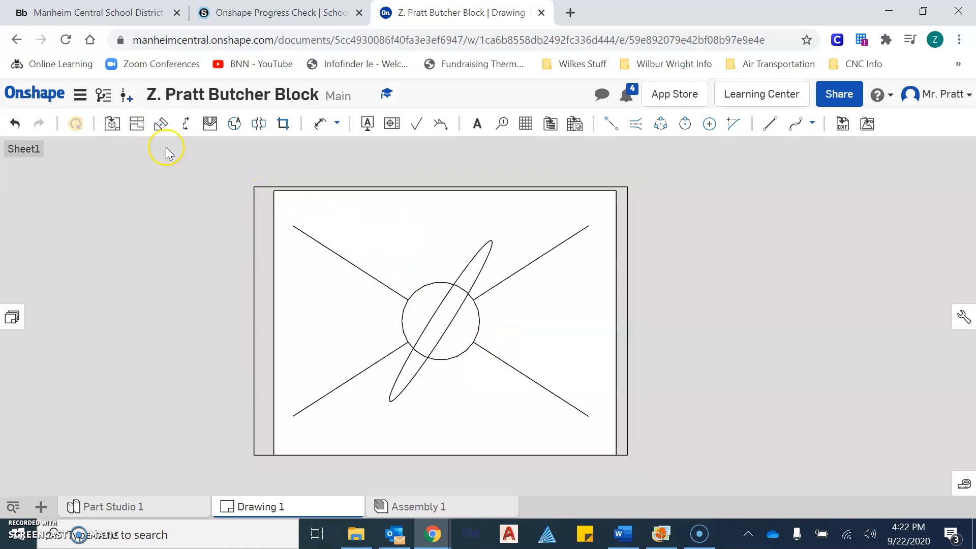
right_click(353, 225)
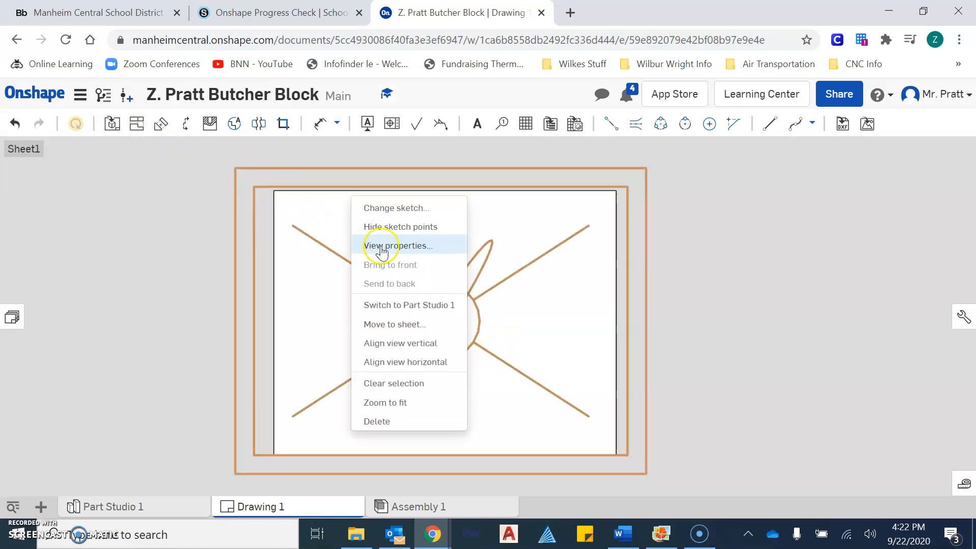
click(322, 288)
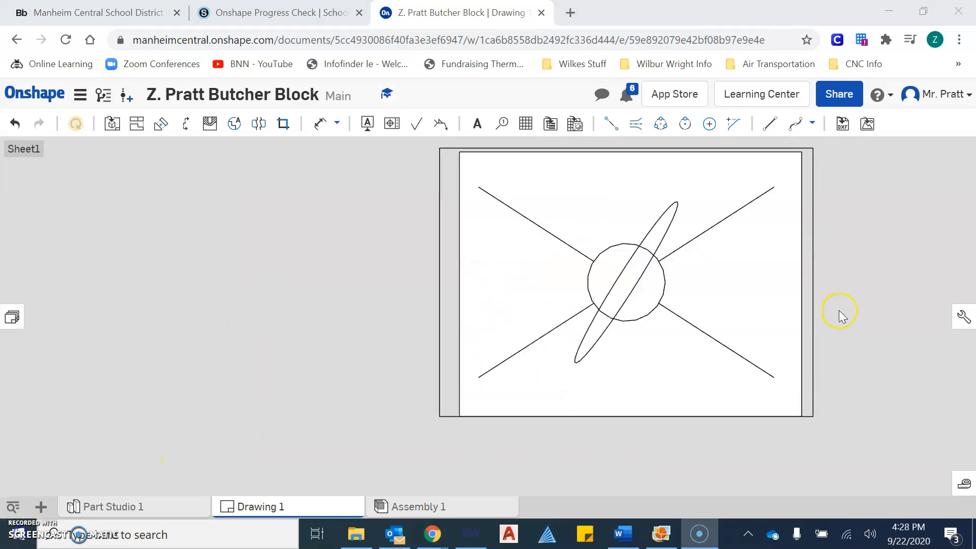
mouse_move(840, 314)
mouse_down()
mouse_move(761, 349)
mouse_move(704, 349)
mouse_move(700, 331)
mouse_up()
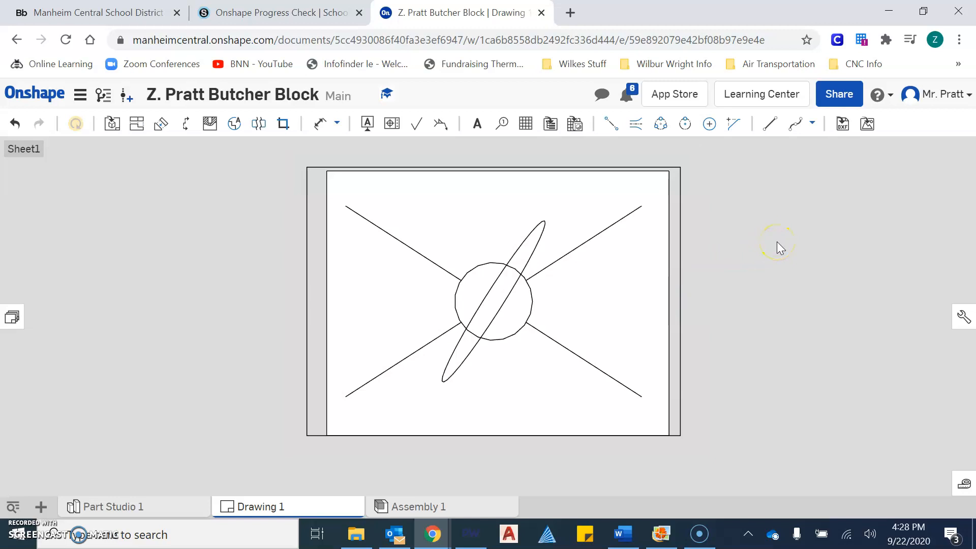
Choose Export from the Drawing 1 tab's options menu.
right_click(300, 508)
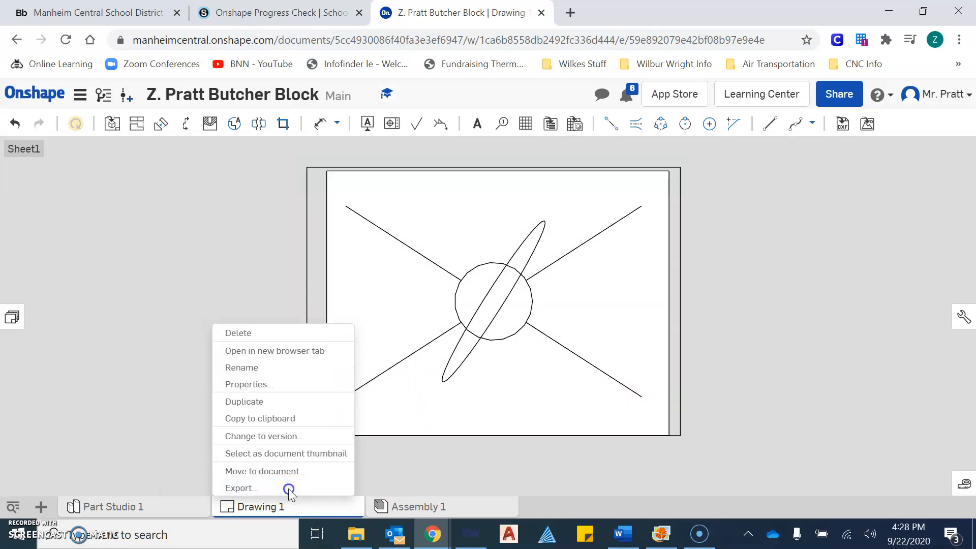
click(288, 489)
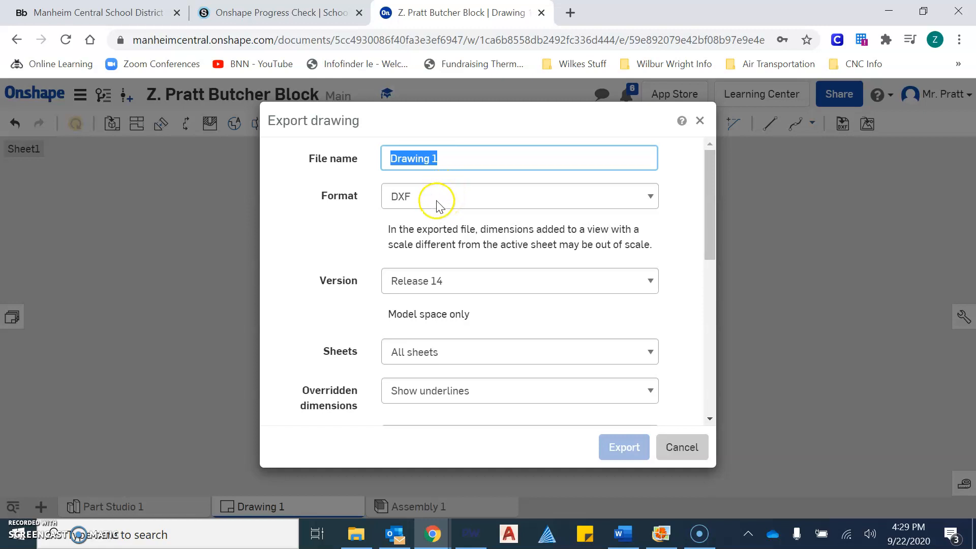
Replace the export file name with the user's name plus 'Butcher Block'.
click(423, 197)
click(468, 166)
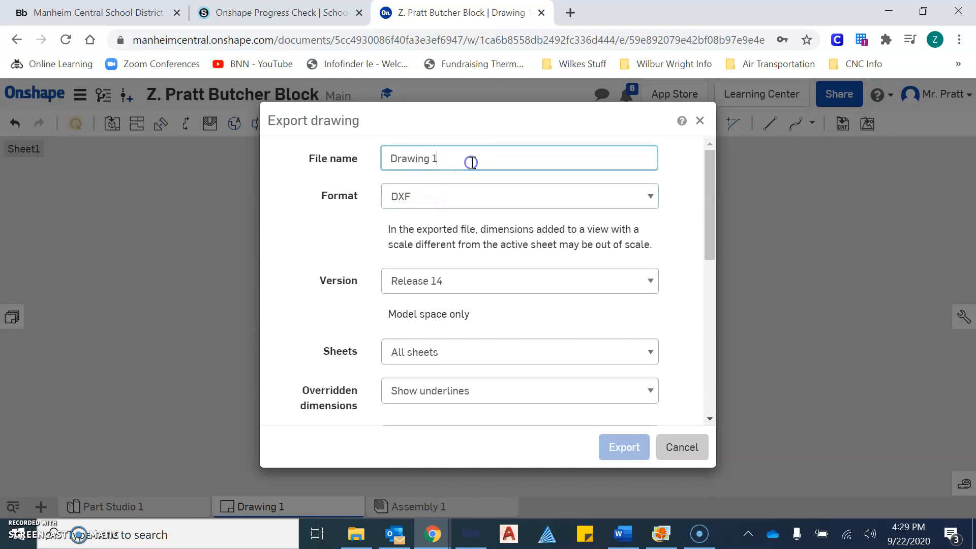
drag(471, 159, 382, 147)
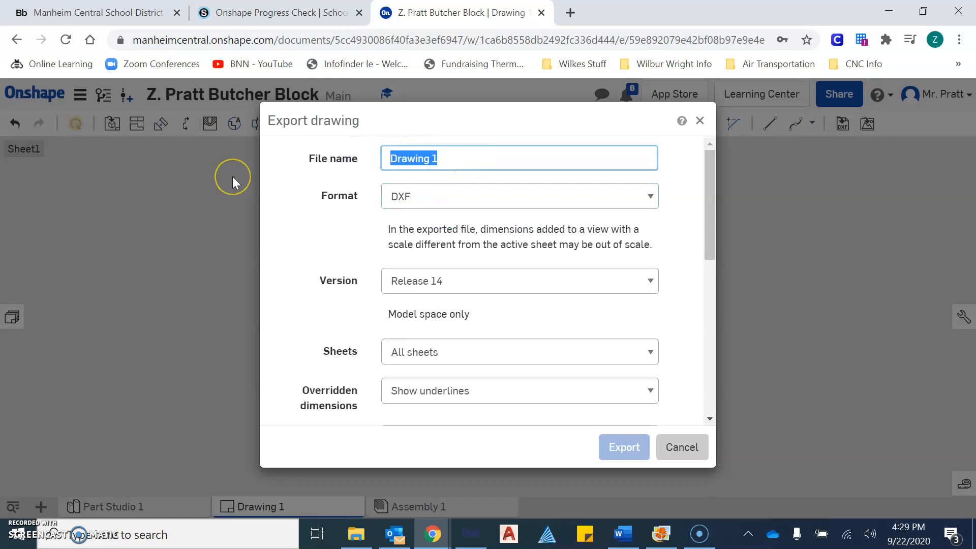
text(Z. Pratt Butcher Bloc)
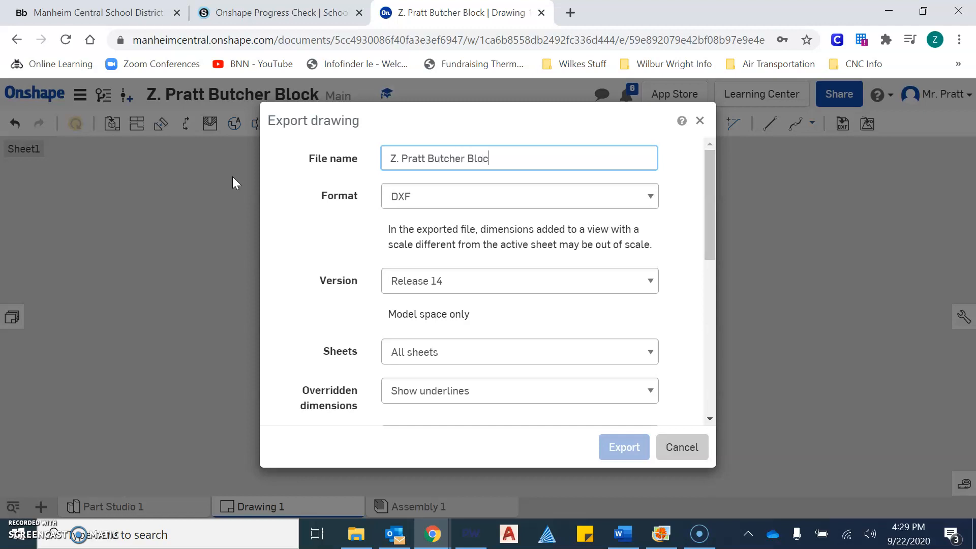
Keep DXF as the format and choose Release 14 as the DXF version.
click(395, 198)
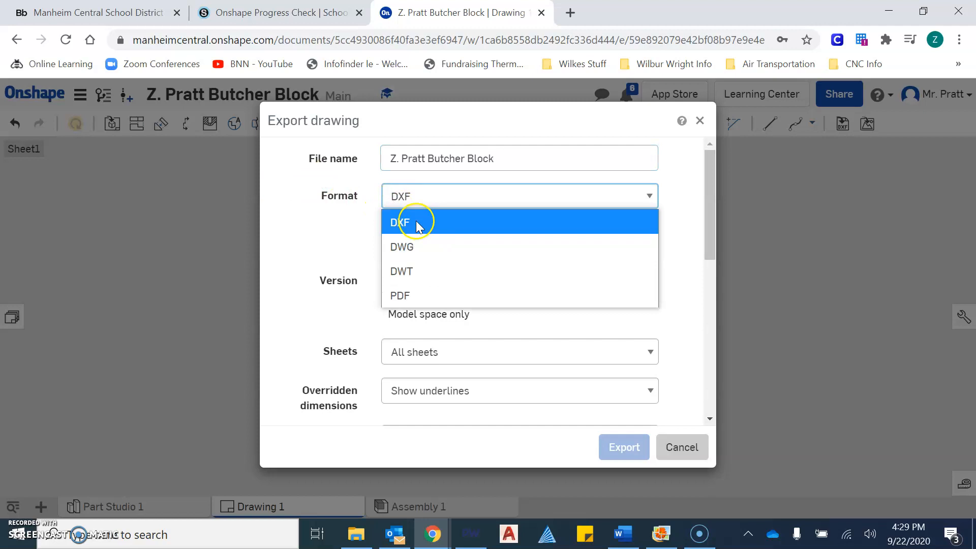
click(416, 224)
click(450, 281)
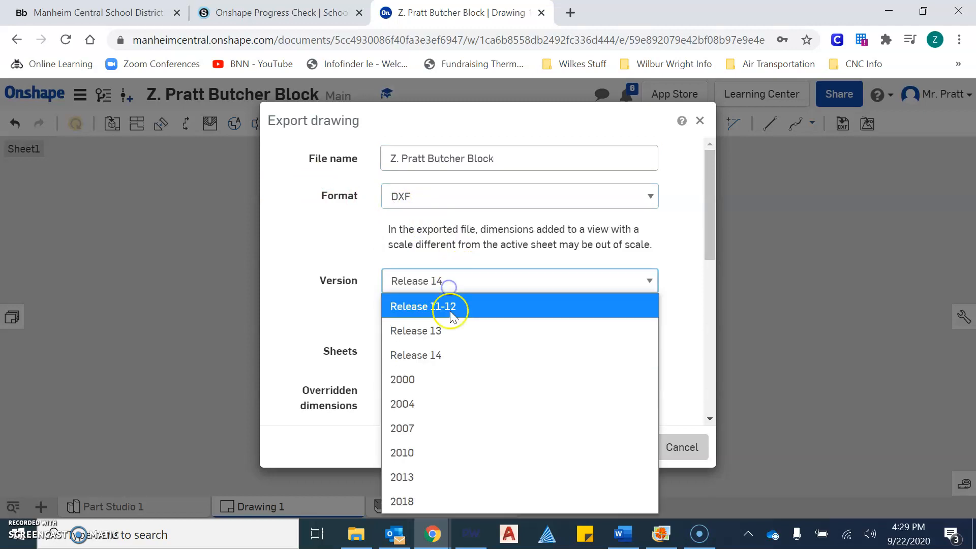
click(469, 354)
scroll(475, 355, down, 1)
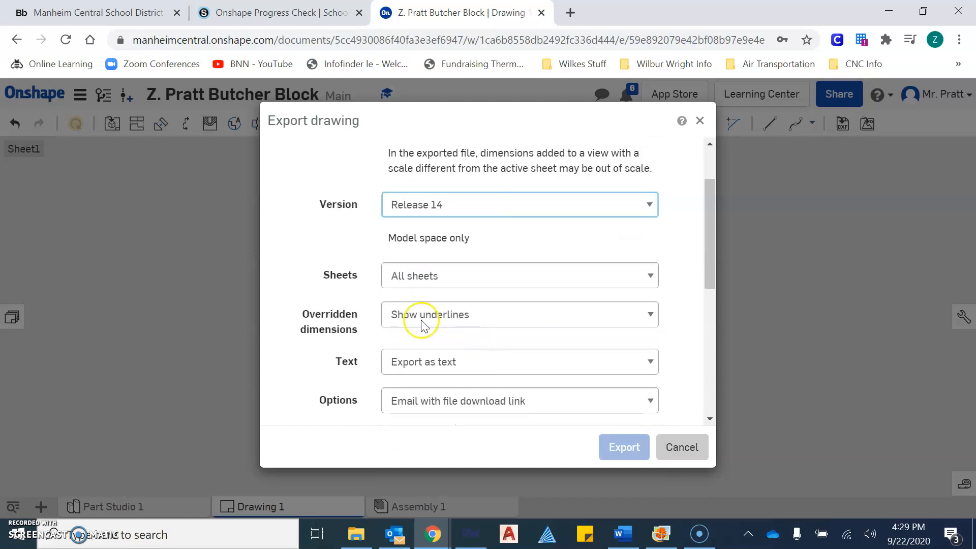
scroll(421, 325, down, 3)
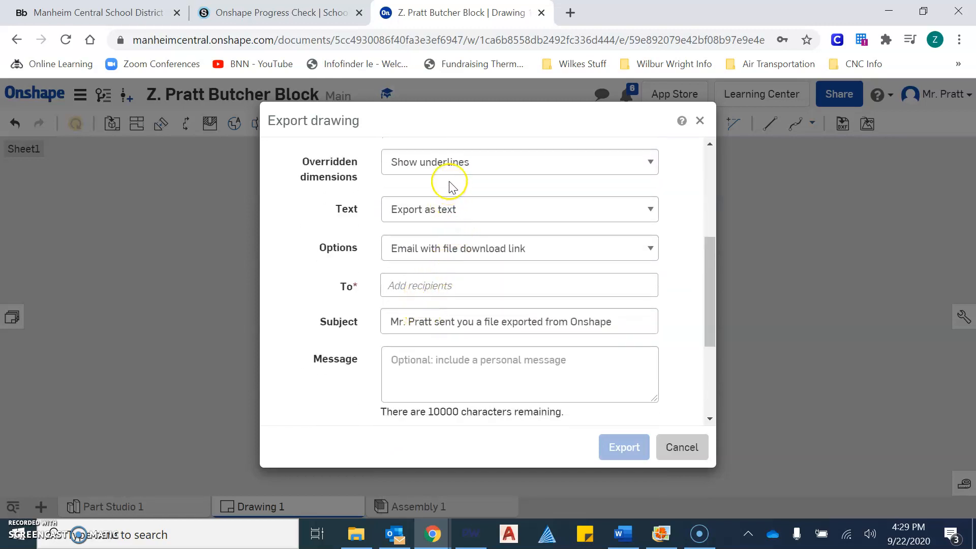
Keep 'Email with file download link' delivery and enter the recipient's school e-mail address.
click(427, 257)
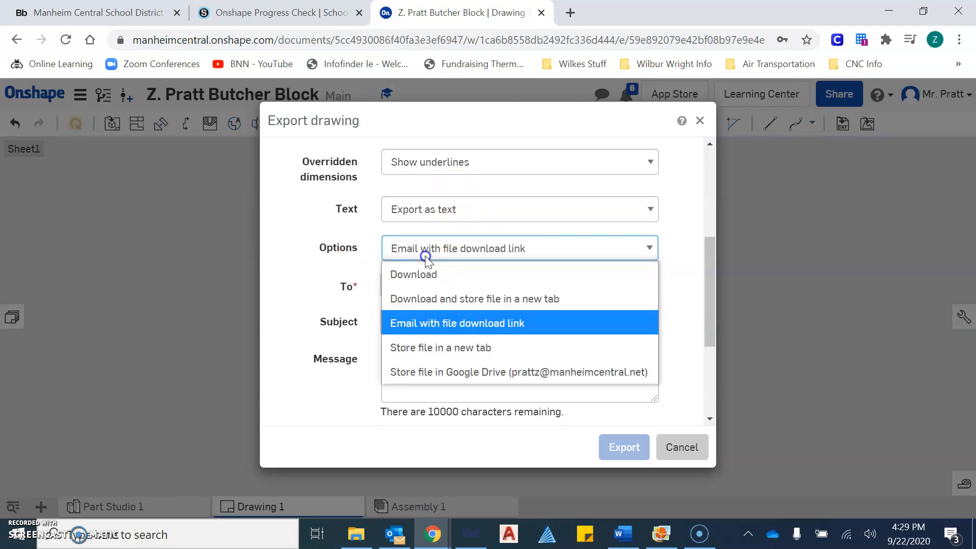
click(528, 319)
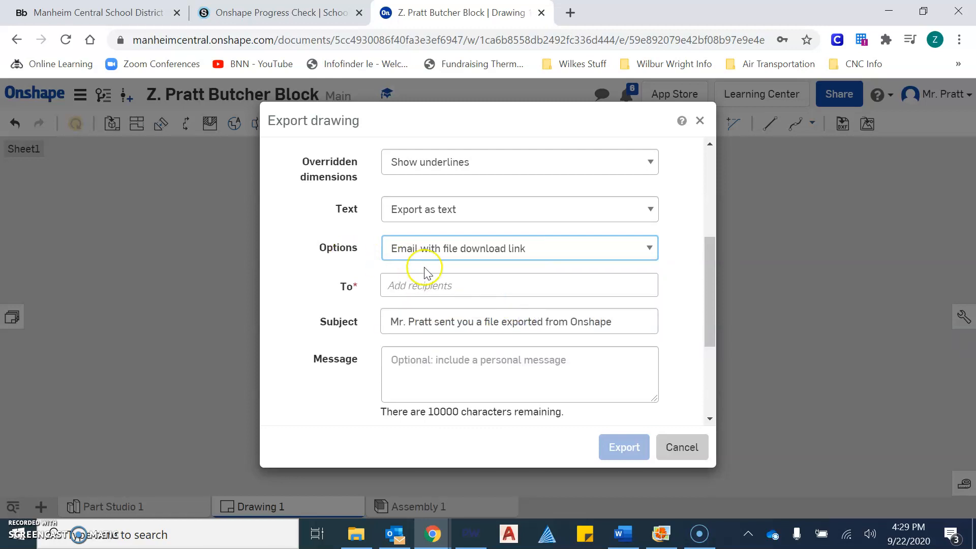
click(456, 283)
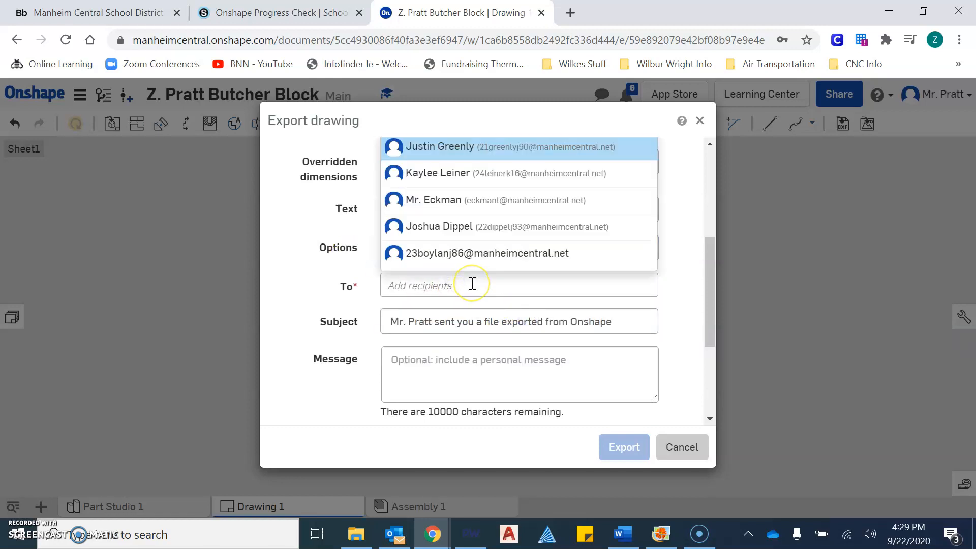
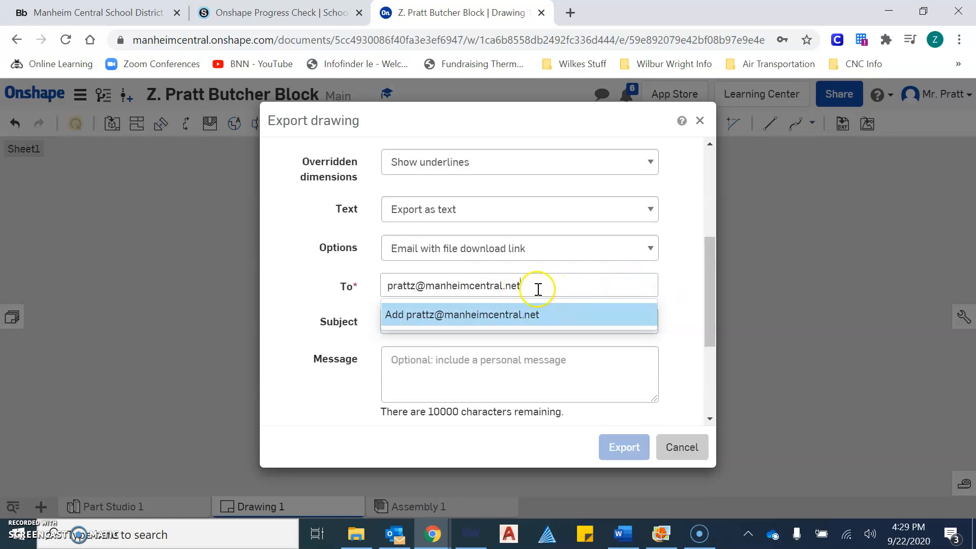
click(672, 287)
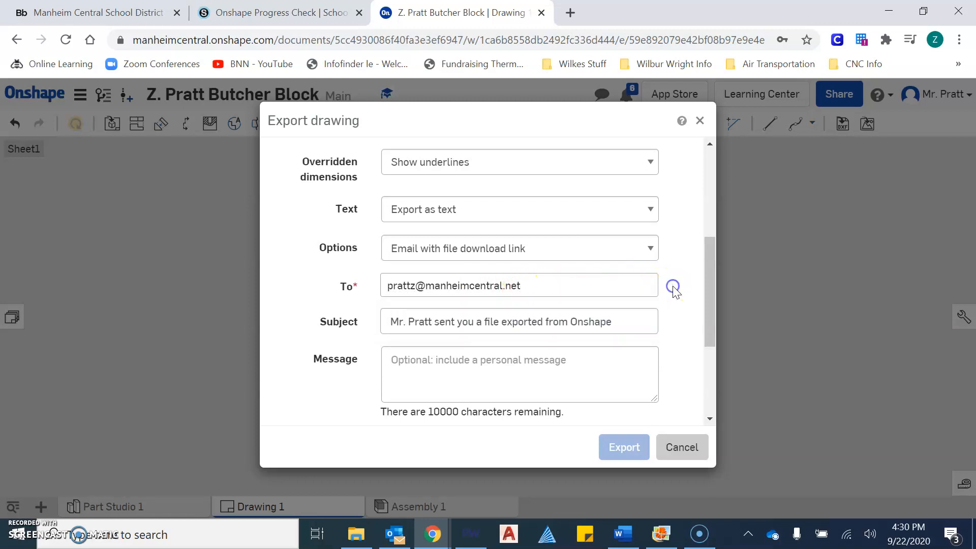
Set the download link to expire in 7 Days.
scroll(643, 300, down, 3)
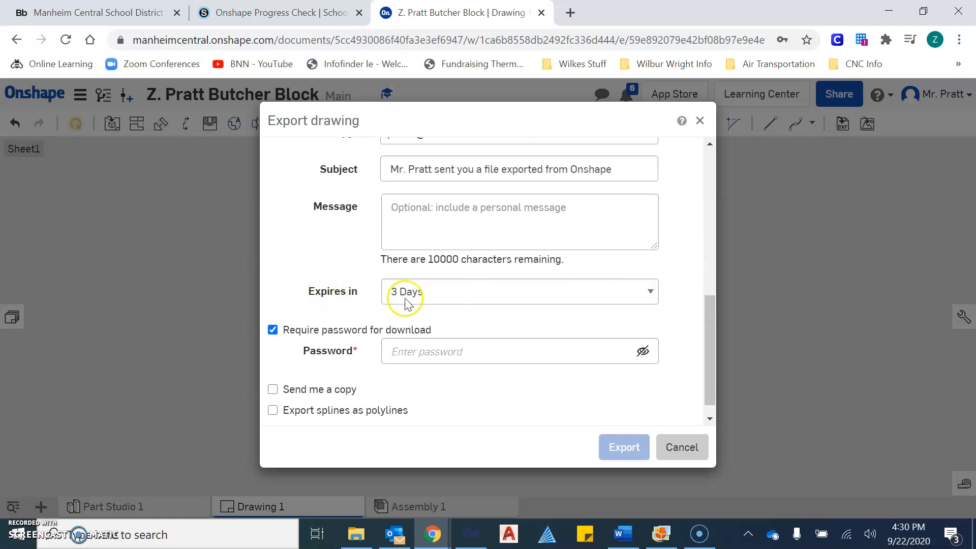
click(474, 291)
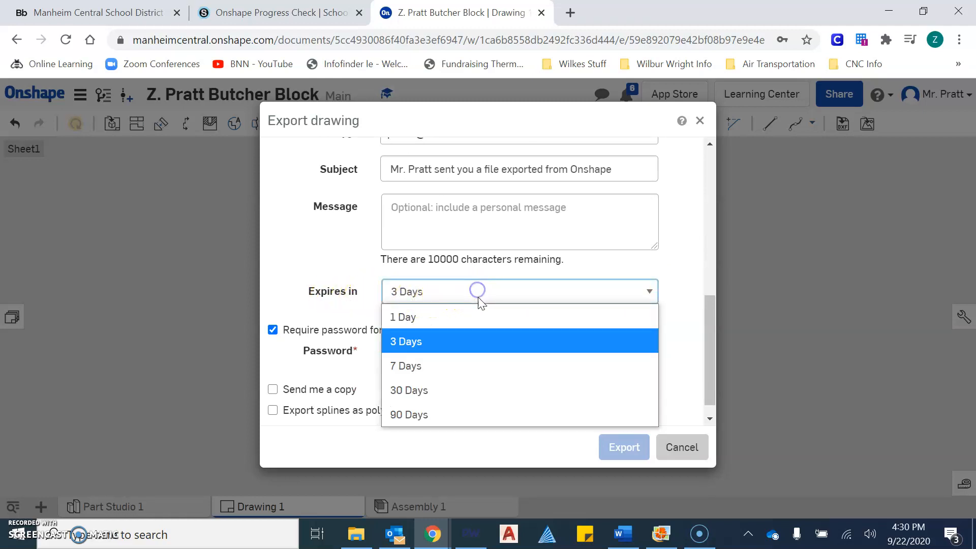
click(475, 362)
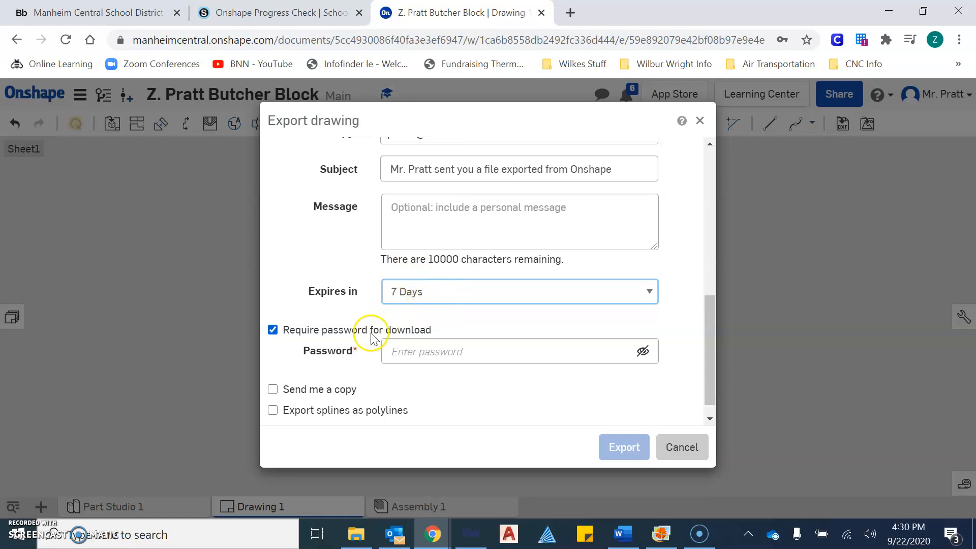
Uncheck 'Require password for download'.
click(274, 331)
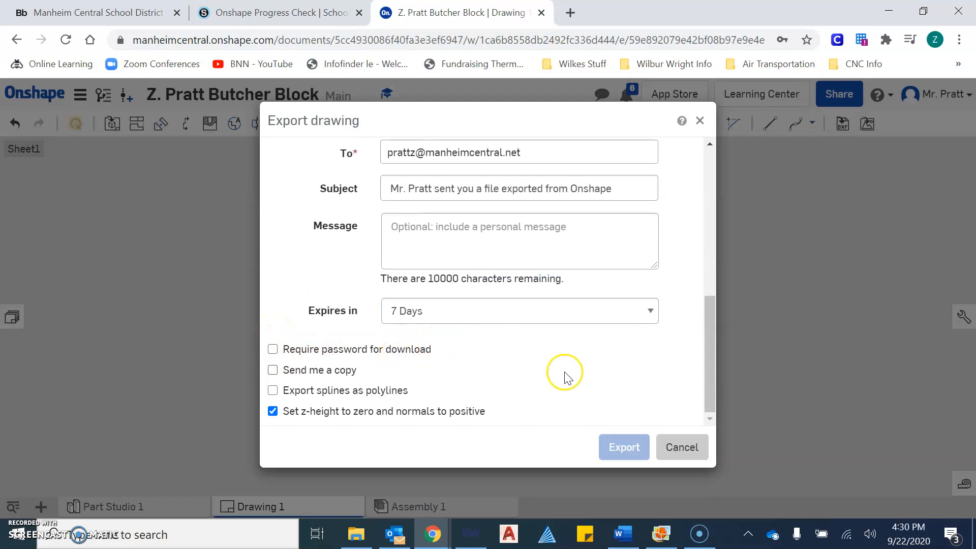
scroll(427, 364, up, 5)
scroll(571, 406, down, 3)
scroll(564, 410, up, 5)
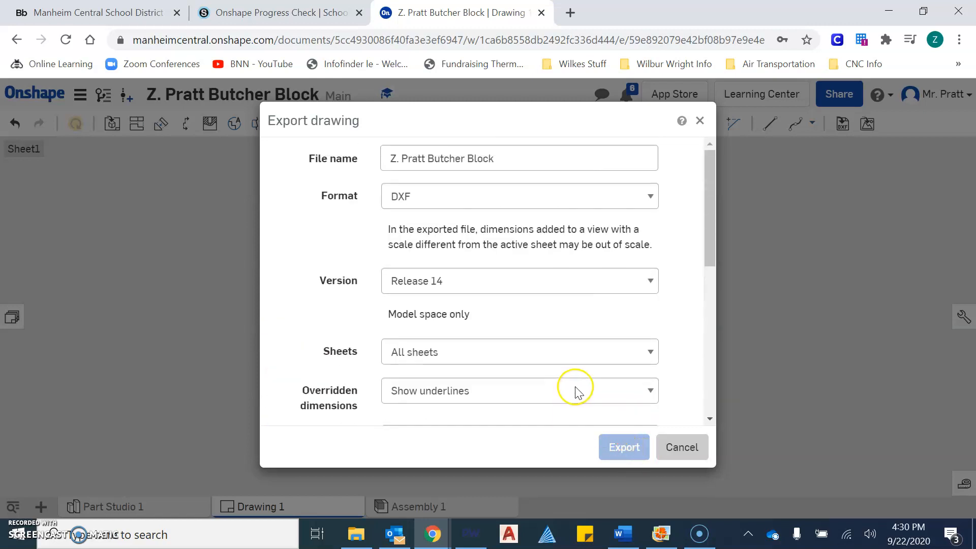
scroll(532, 338, down, 5)
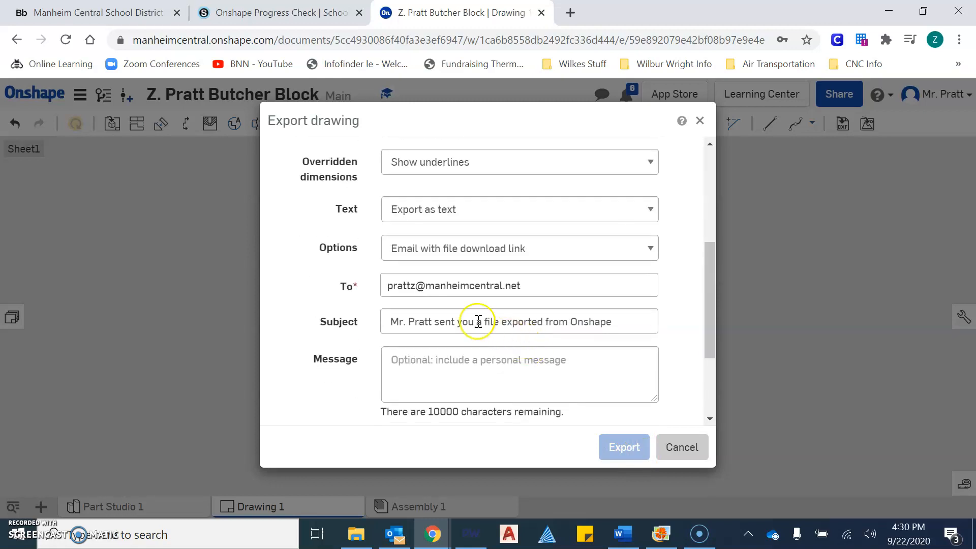
scroll(483, 342, down, 2)
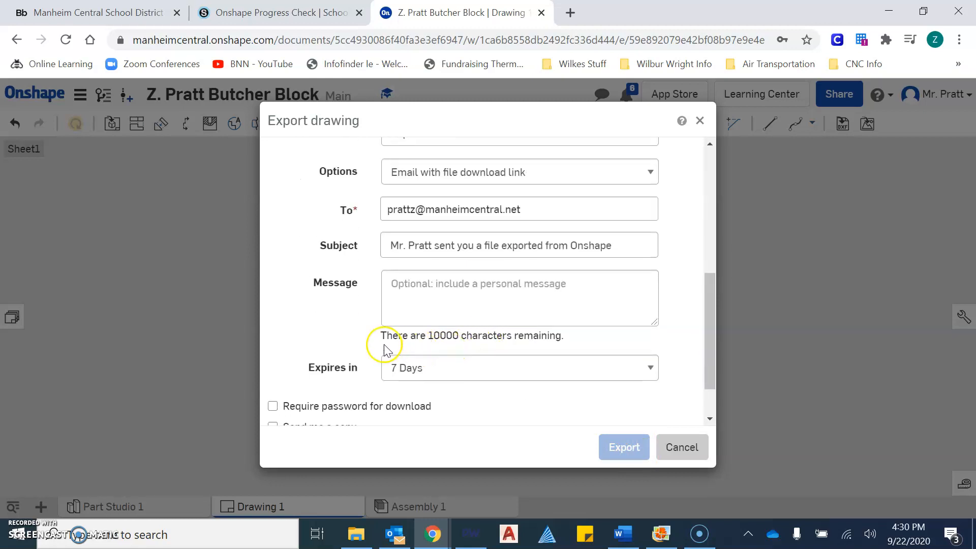
scroll(450, 302, up, 2)
scroll(432, 235, up, 1)
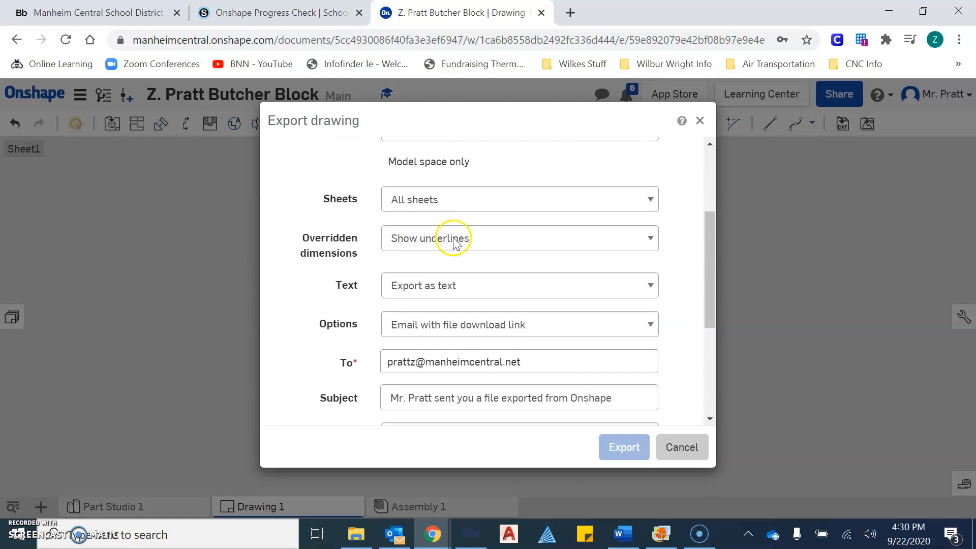
scroll(407, 305, down, 4)
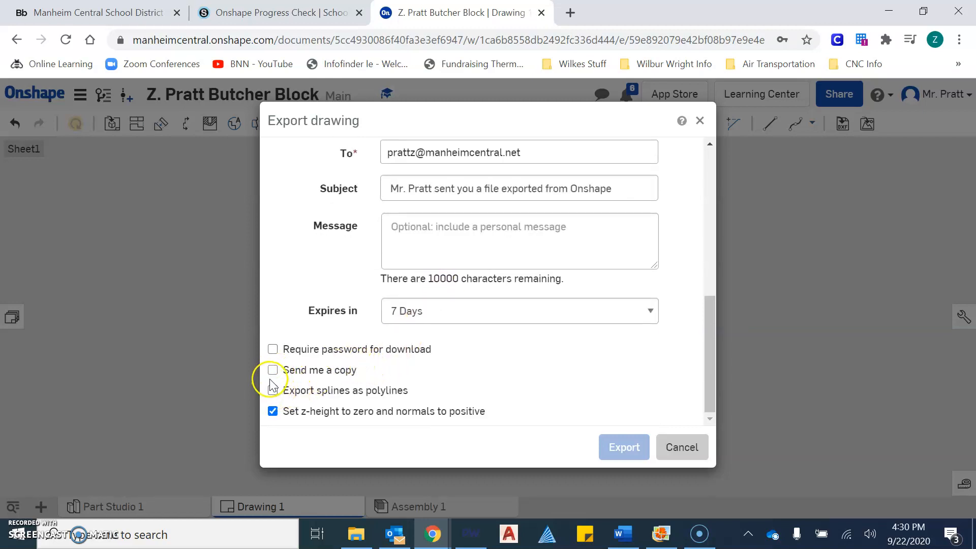
scroll(468, 309, up, 10)
scroll(469, 325, down, 3)
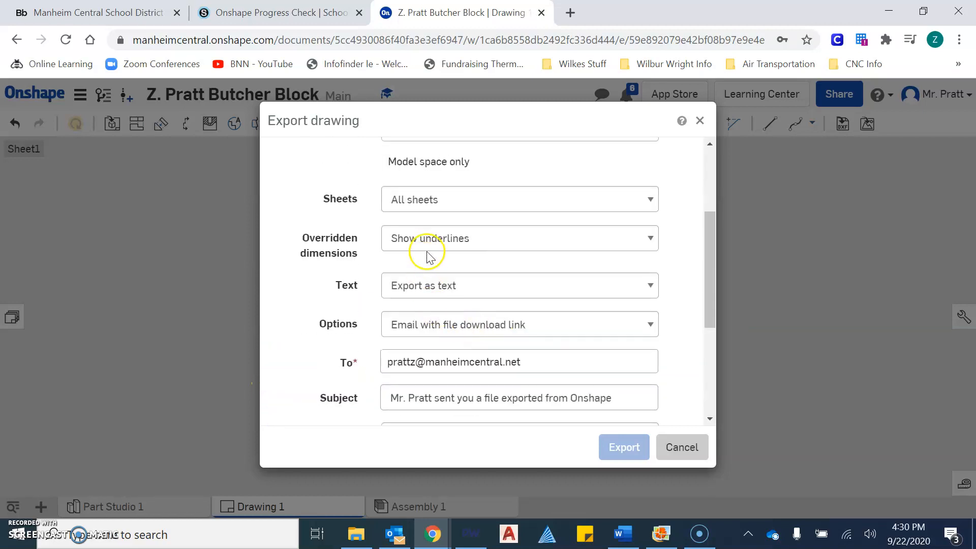
Confirm the typed recipient address as a chip, leaving the download password off.
click(521, 363)
scroll(526, 379, down, 2)
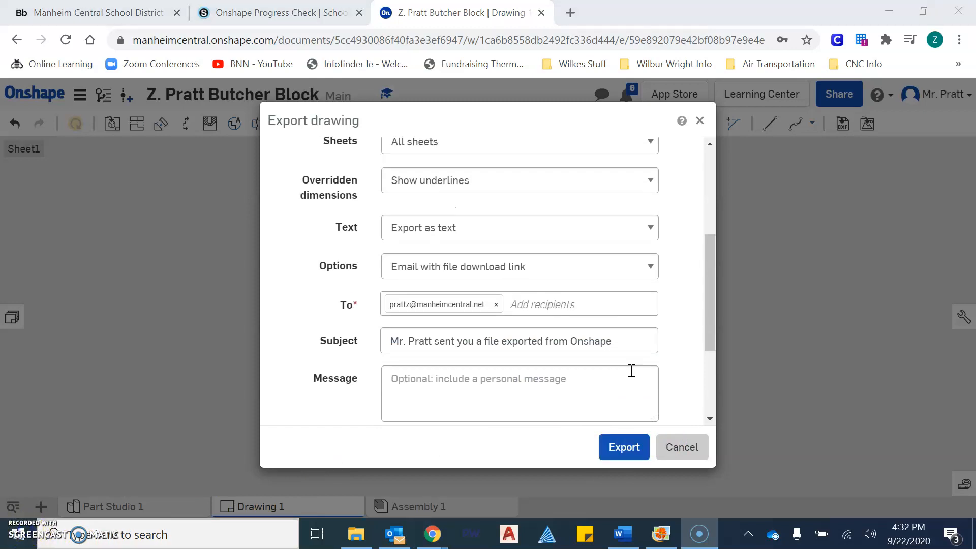
scroll(630, 370, up, 4)
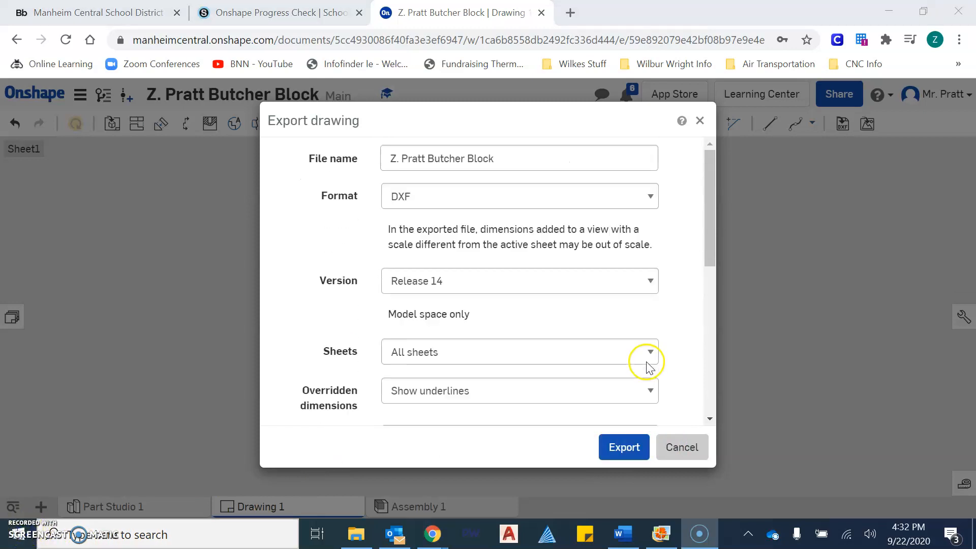
scroll(655, 283, down, 3)
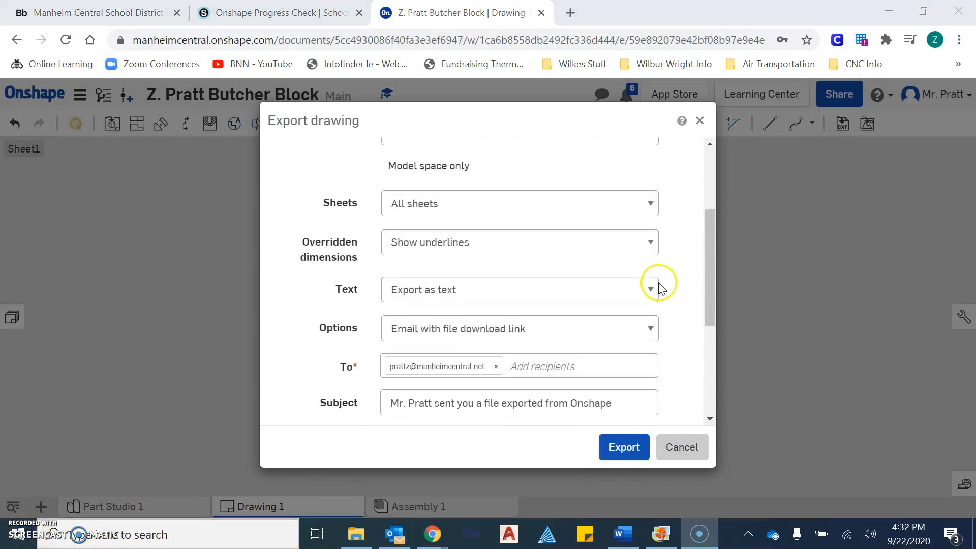
scroll(656, 285, up, 3)
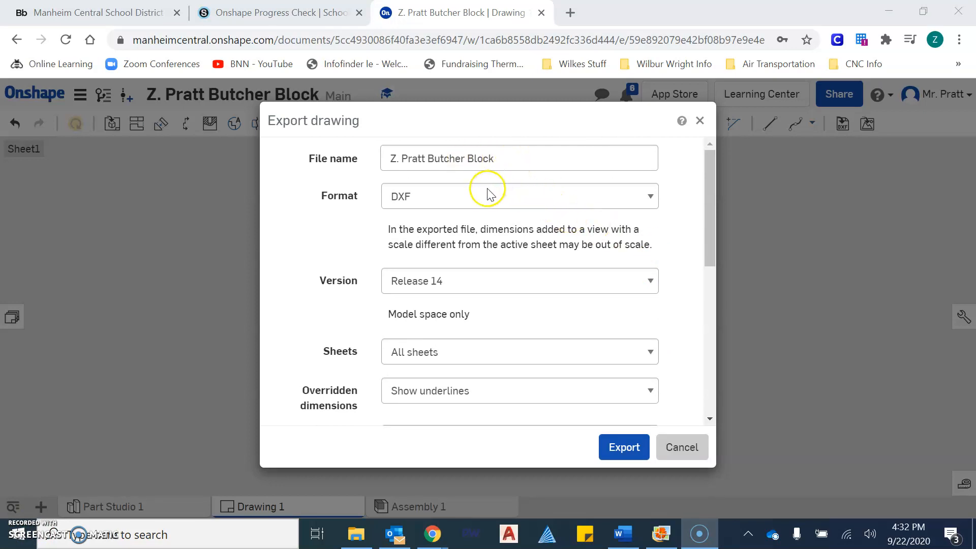
scroll(551, 212, down, 2)
scroll(551, 214, up, 2)
scroll(551, 254, down, 3)
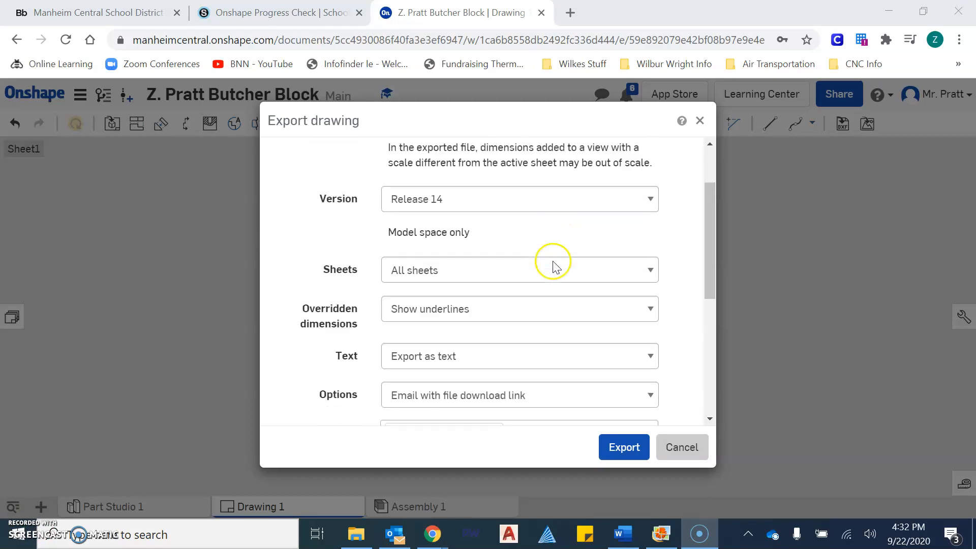
scroll(549, 263, up, 2)
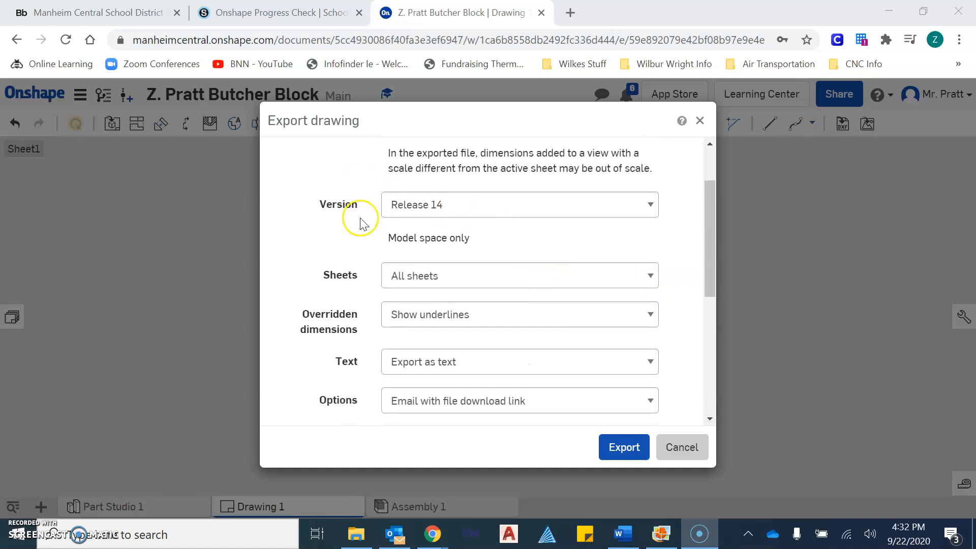
scroll(524, 199, down, 3)
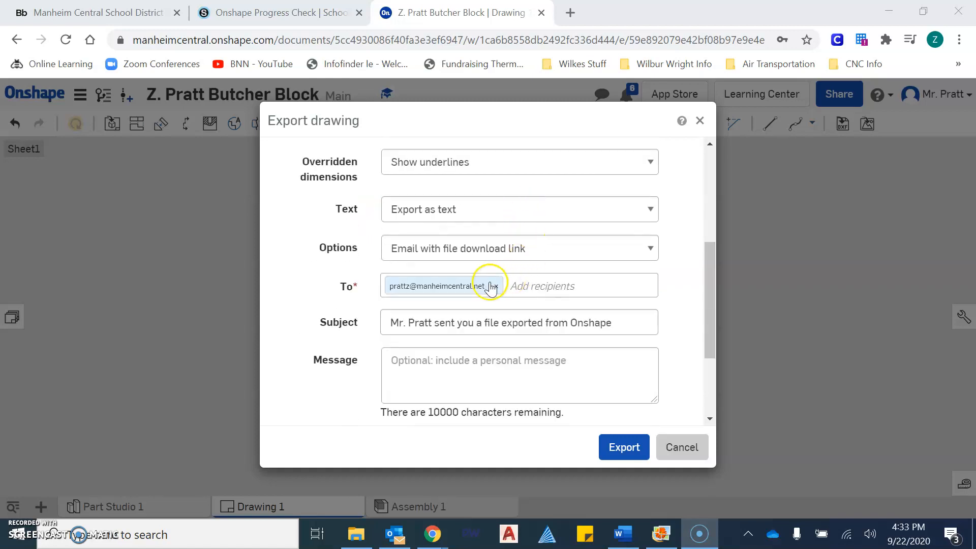
scroll(516, 285, down, 3)
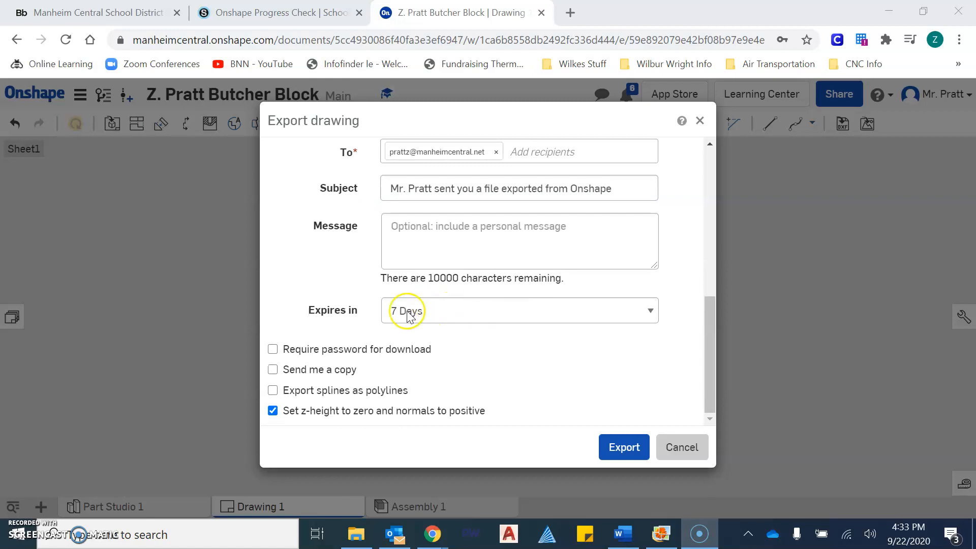
click(273, 349)
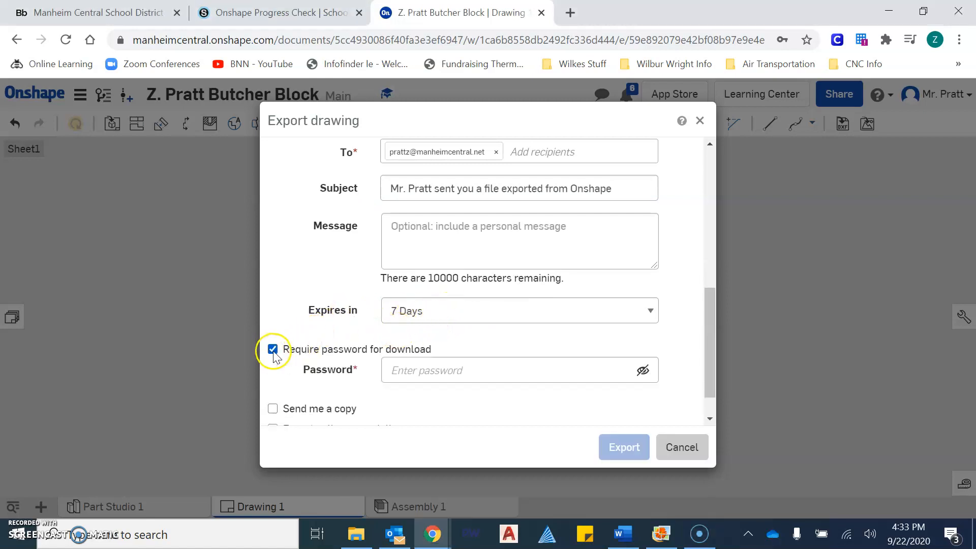
click(273, 349)
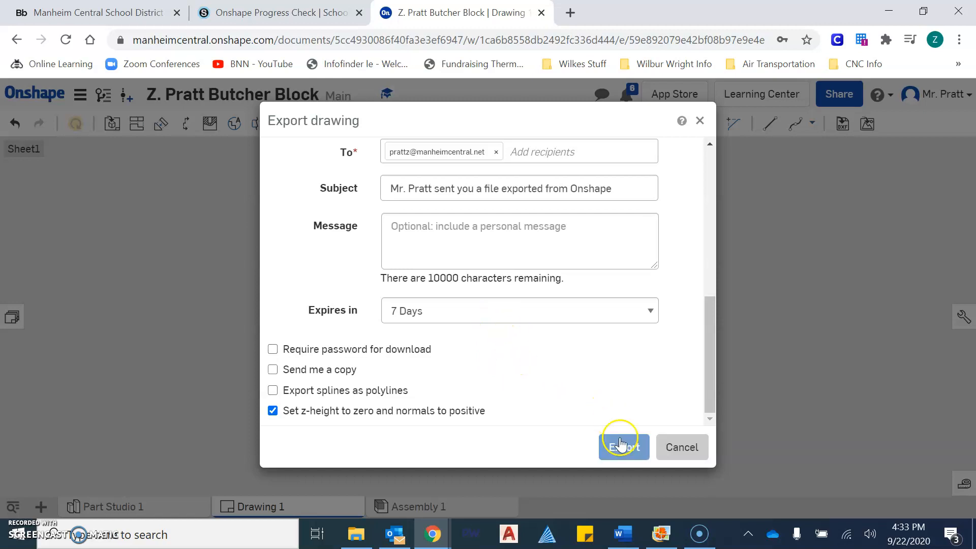
Submit the Butcher Block drawing for DXF export and close the Export drawing dialog.
click(629, 459)
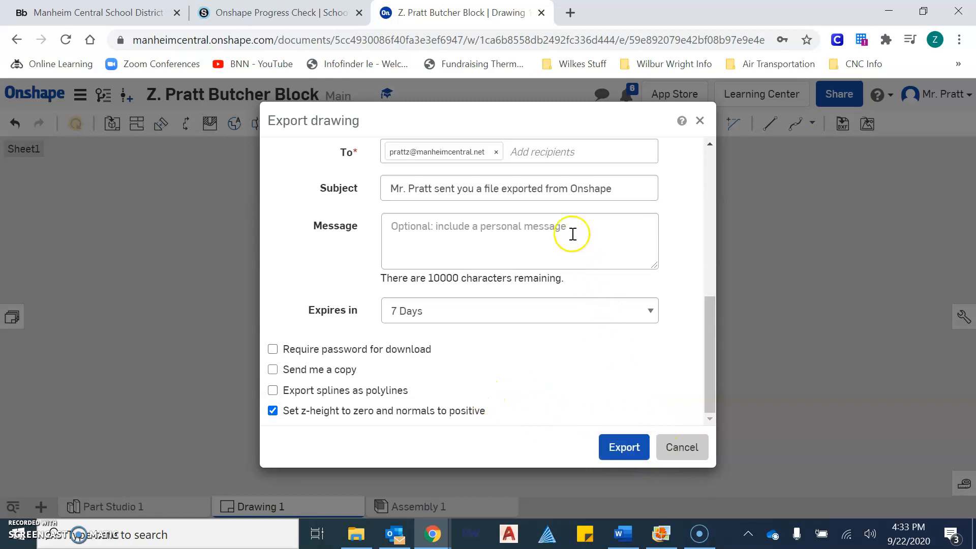
click(635, 451)
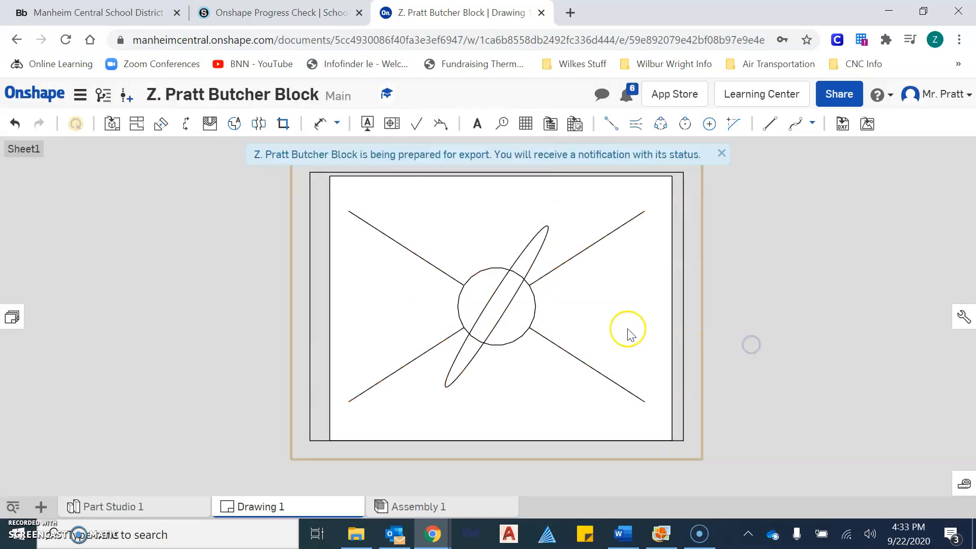